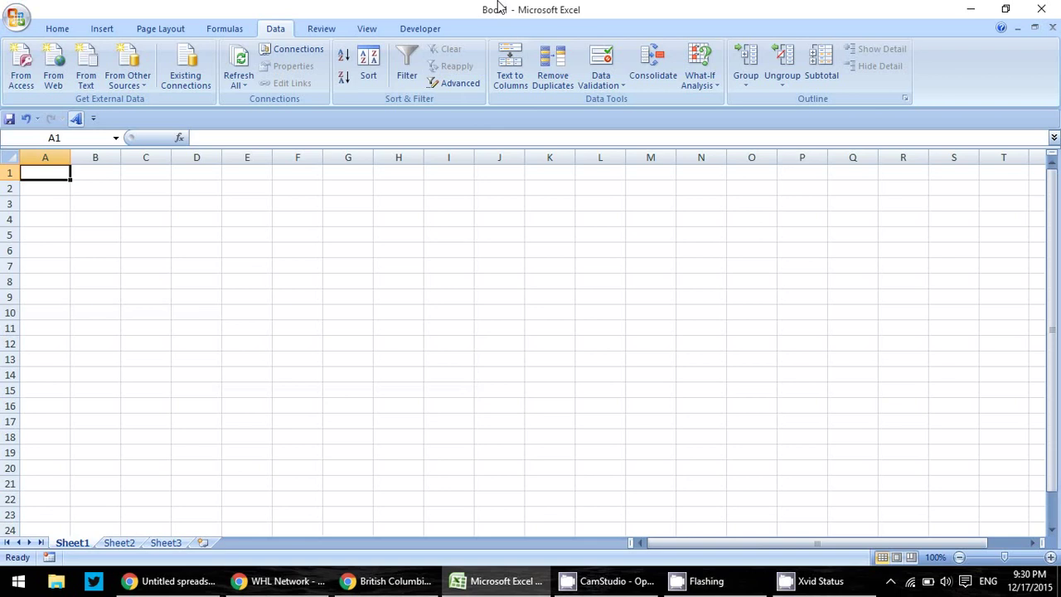
Step: Switch to the BCHL website in Chrome and copy the address of the Powell River Kings statistics page
{"action": "left_click", "coordinate": [400, 581]}
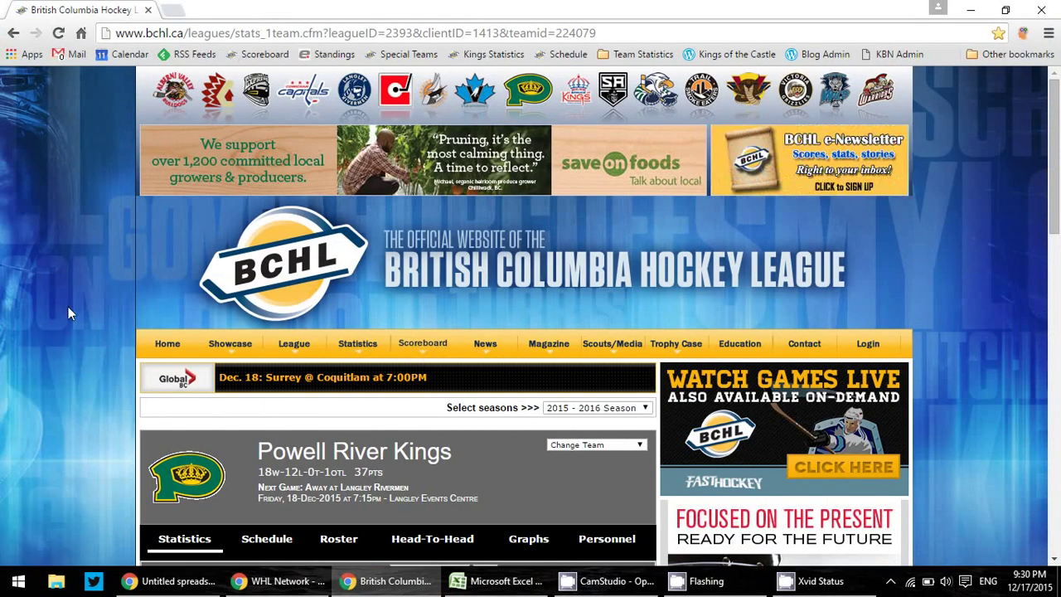
{"action": "scroll", "coordinate": [68, 314], "scroll_direction": "down", "scroll_amount": 1}
{"action": "scroll", "coordinate": [68, 313], "scroll_direction": "down", "scroll_amount": 2}
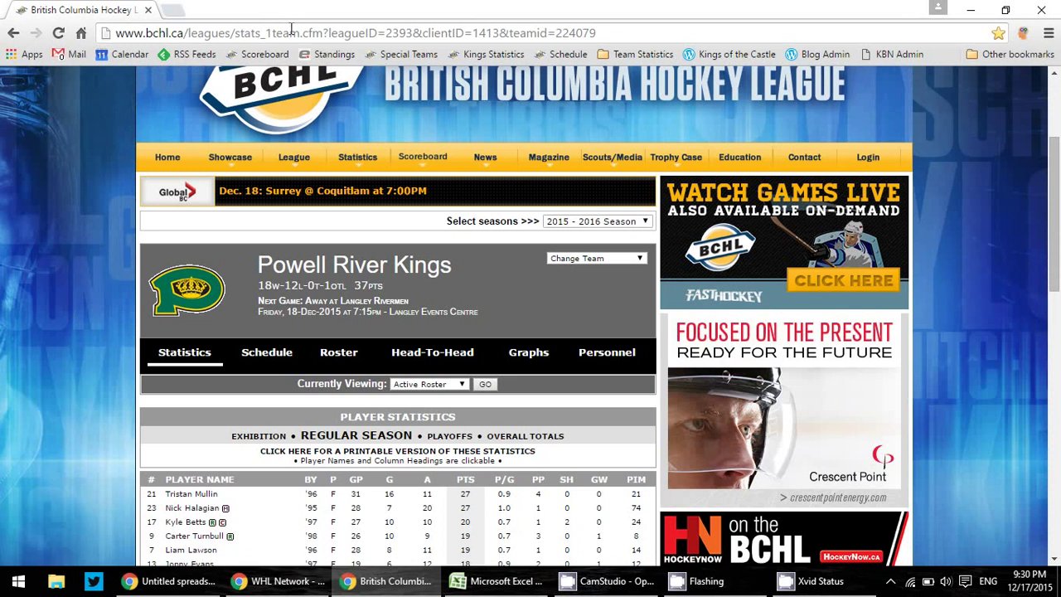
{"action": "left_click", "coordinate": [291, 30]}
{"action": "key", "text": "ctrl+c"}
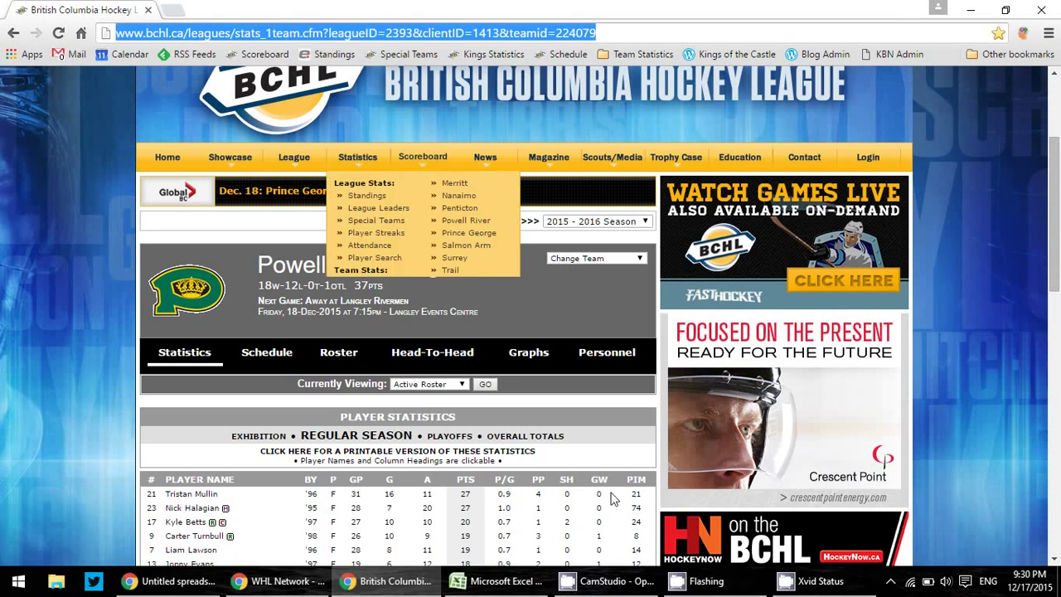
Step: Switch to Excel and load the copied BCHL team statistics address in a new web query, continuing past the script error
{"action": "left_click", "coordinate": [500, 580]}
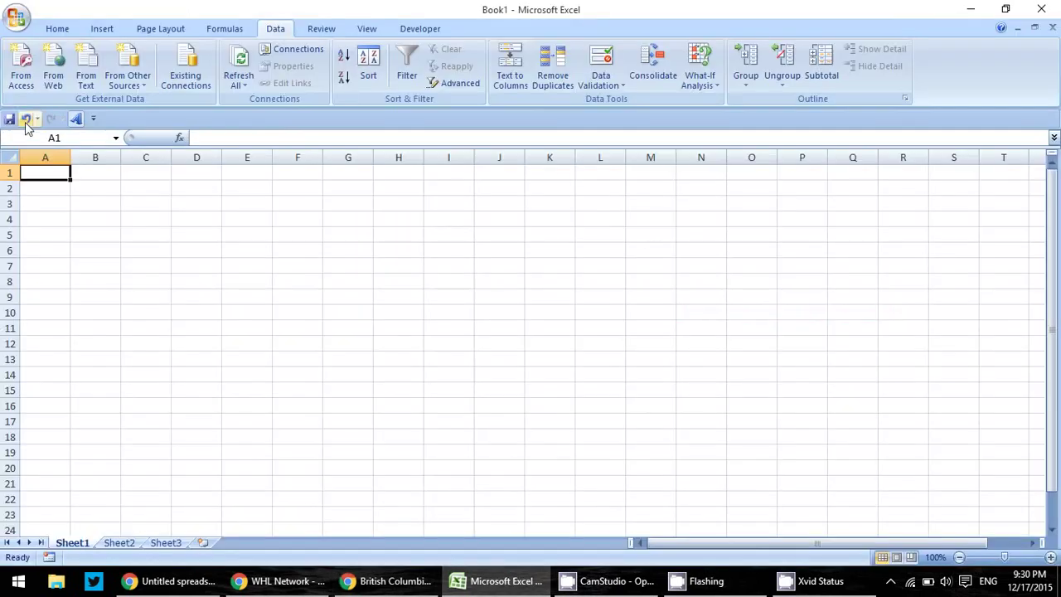
{"action": "left_click", "coordinate": [54, 67]}
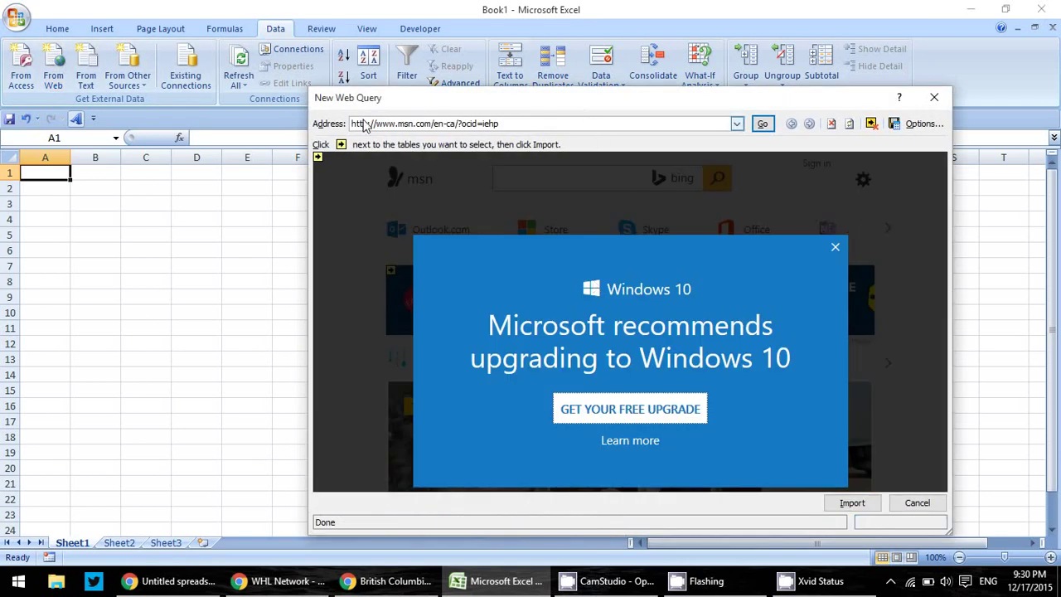
{"action": "left_click_drag", "start_coordinate": [512, 126], "coordinate": [275, 117]}
{"action": "key", "text": "ctrl+v"}
{"action": "key", "text": "Return"}
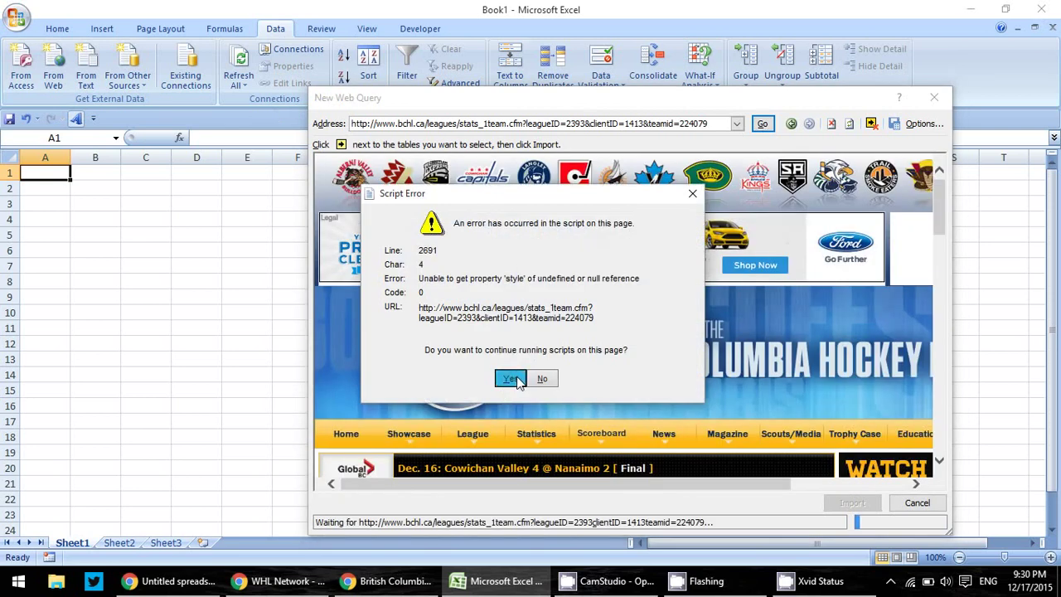
{"action": "left_click", "coordinate": [516, 376]}
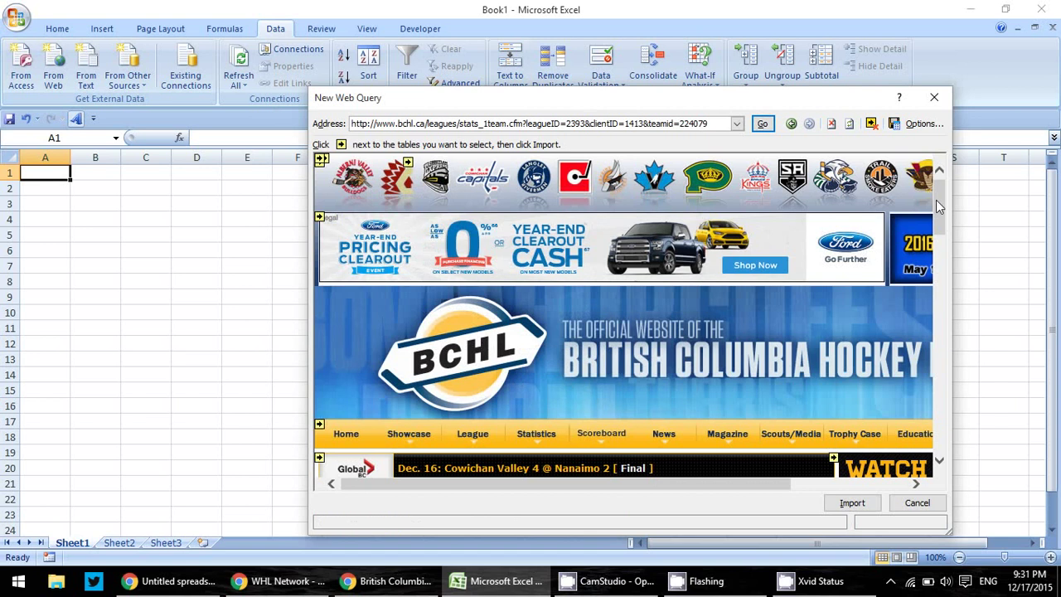
Step: Select the player statistics table in the web query and import it into Sheet1 at cell A1
{"action": "left_click_drag", "start_coordinate": [937, 199], "coordinate": [940, 300]}
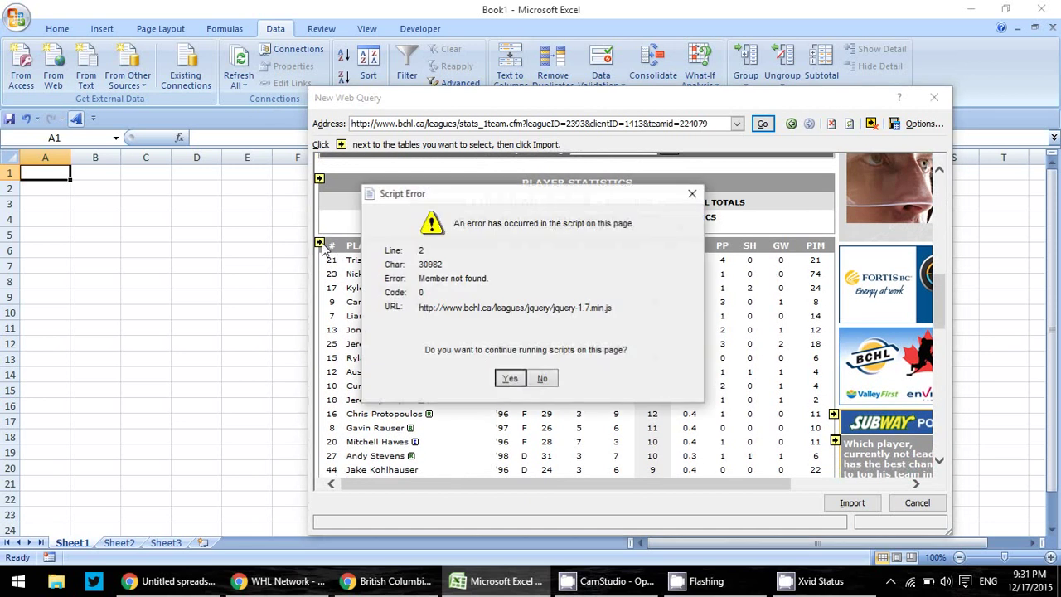
{"action": "left_click", "coordinate": [501, 378]}
{"action": "key", "text": "Return"}
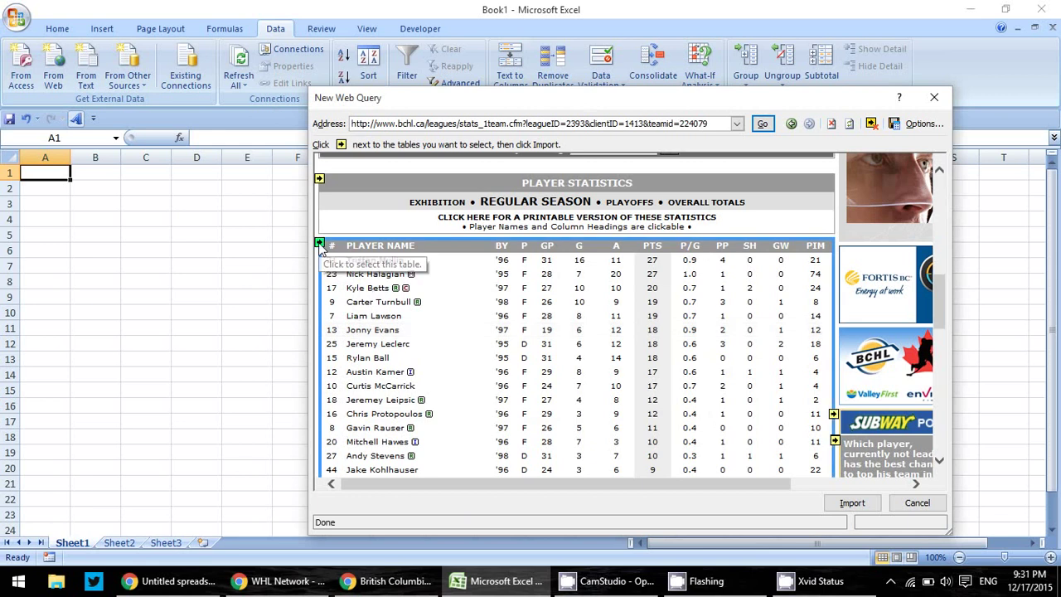
{"action": "left_click", "coordinate": [320, 245]}
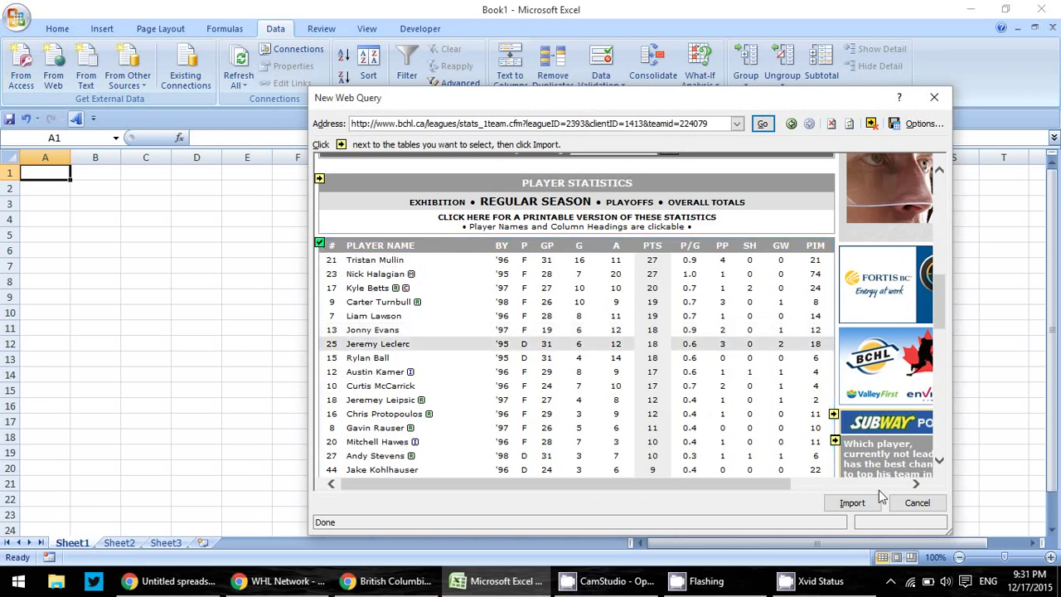
{"action": "left_click", "coordinate": [862, 503]}
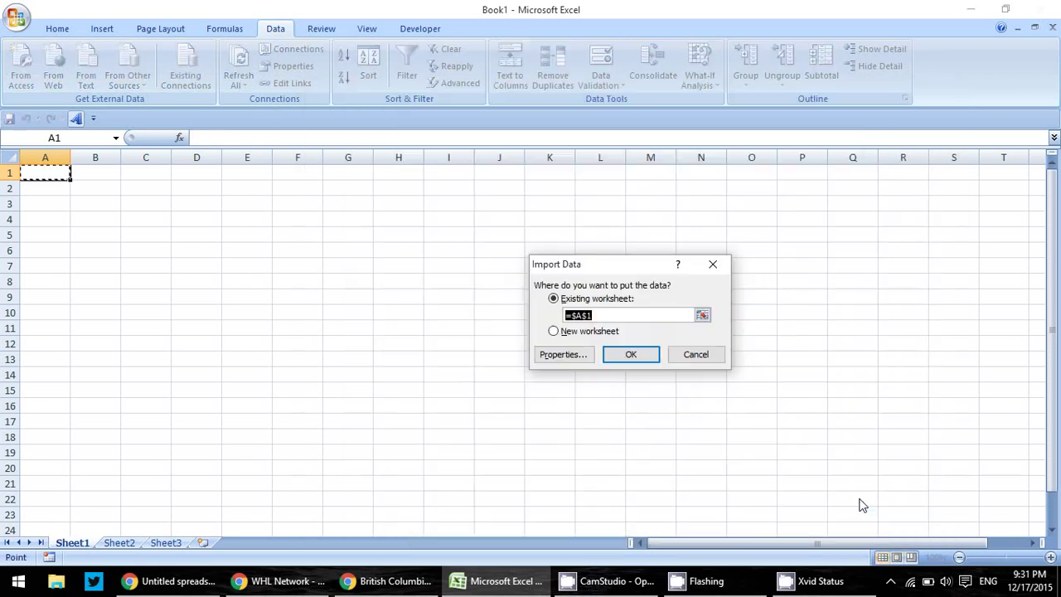
{"action": "left_click", "coordinate": [618, 353]}
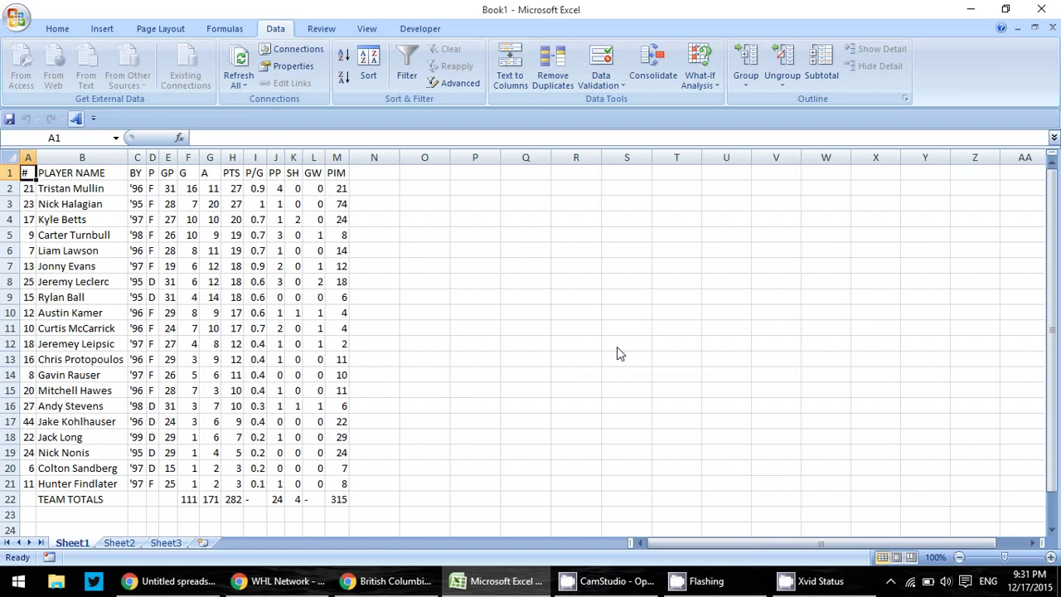
Step: Open Sheet2, then switch to the WHL site in Chrome and copy the address of the Lethbridge Hurricanes skaters page
{"action": "left_click", "coordinate": [124, 543]}
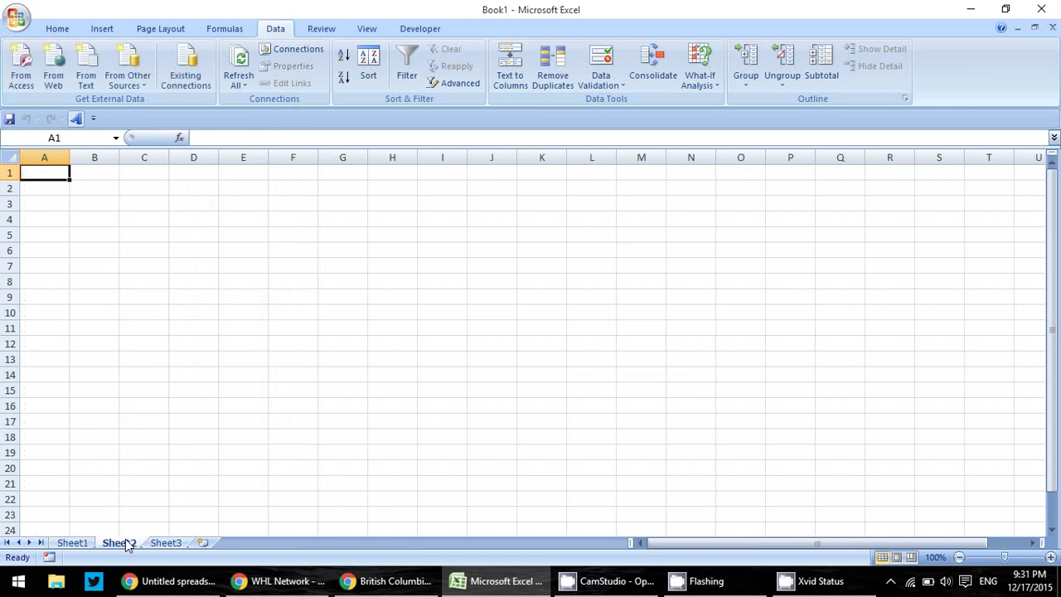
{"action": "left_click", "coordinate": [281, 580]}
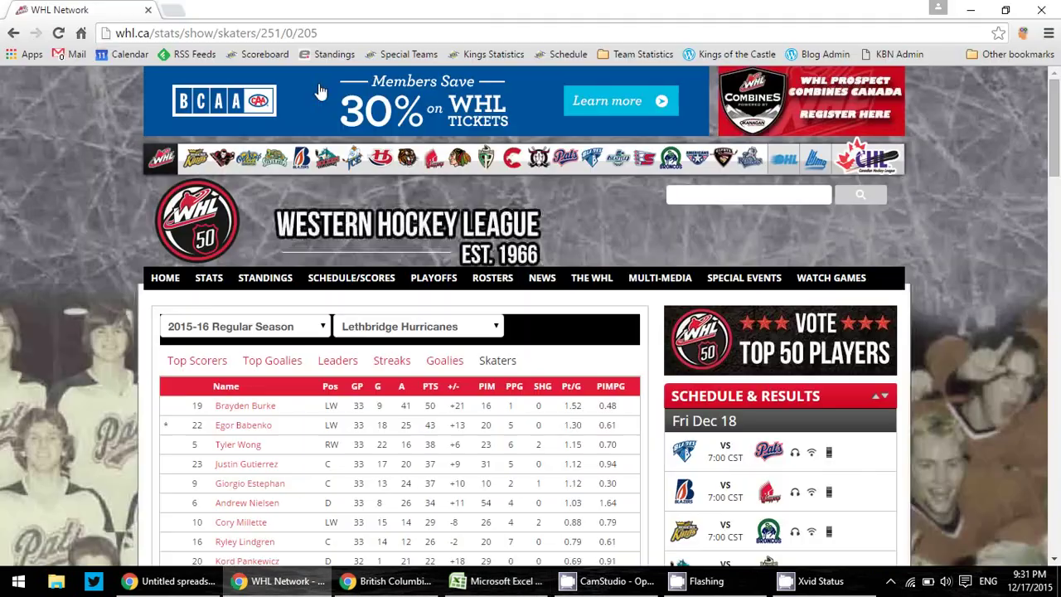
{"action": "left_click", "coordinate": [312, 35]}
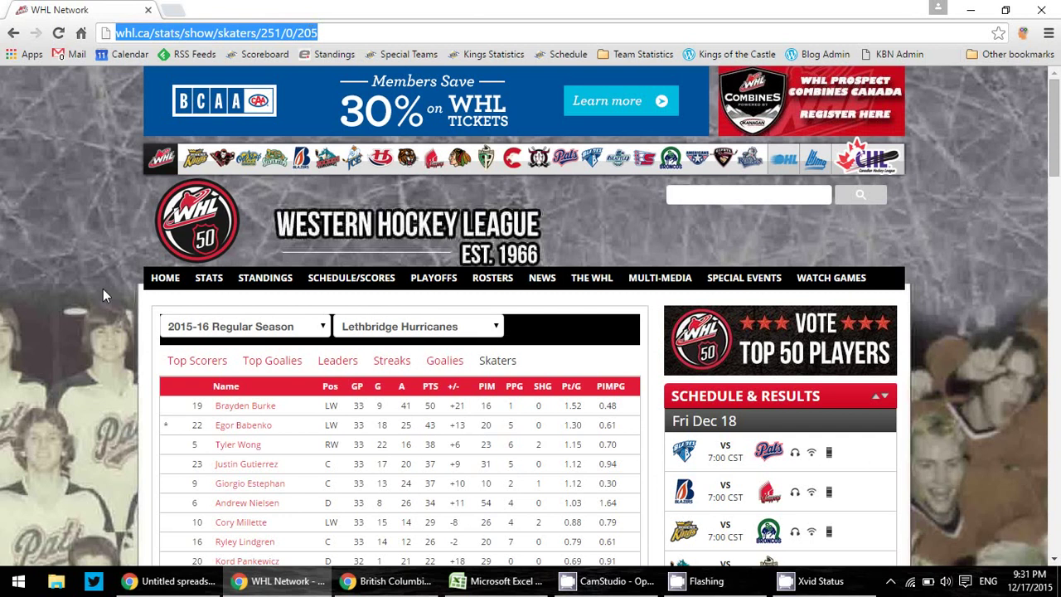
{"action": "left_click", "coordinate": [124, 300]}
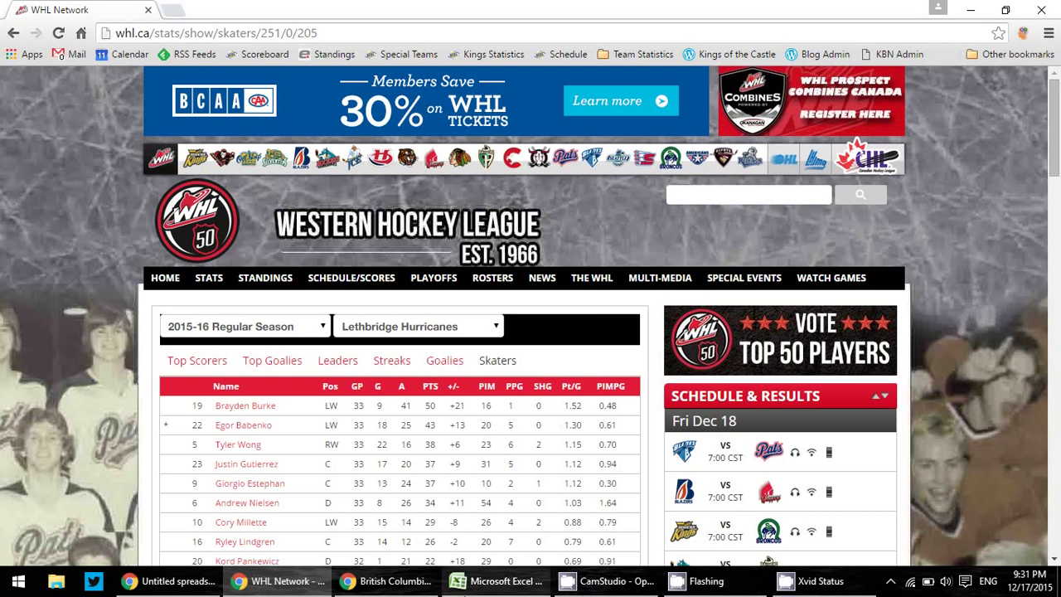
{"action": "left_click", "coordinate": [498, 581]}
{"action": "left_click", "coordinate": [314, 583]}
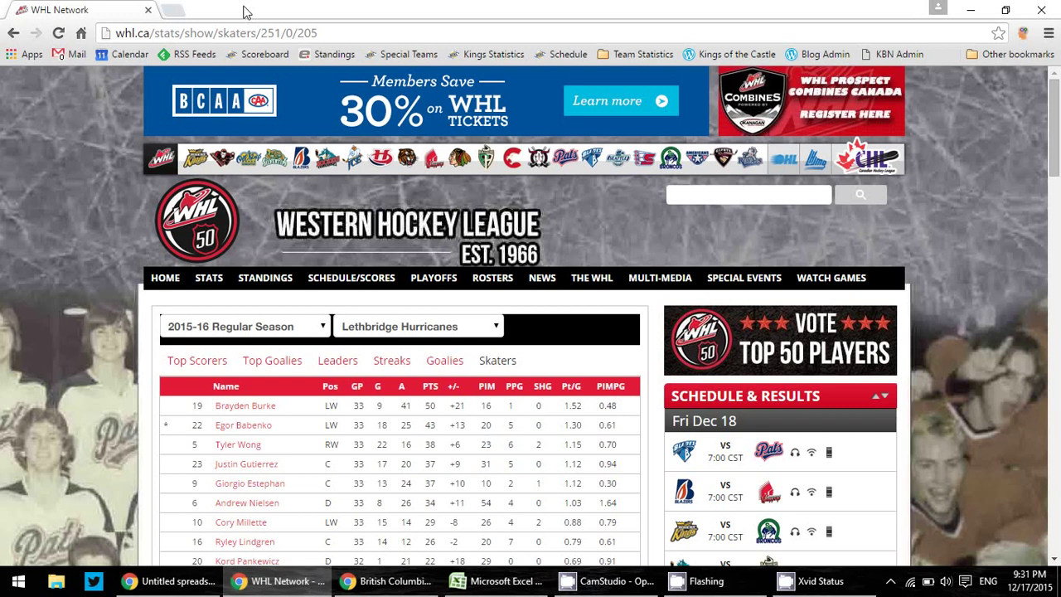
{"action": "left_click", "coordinate": [308, 33]}
{"action": "key", "text": "ctrl+c"}
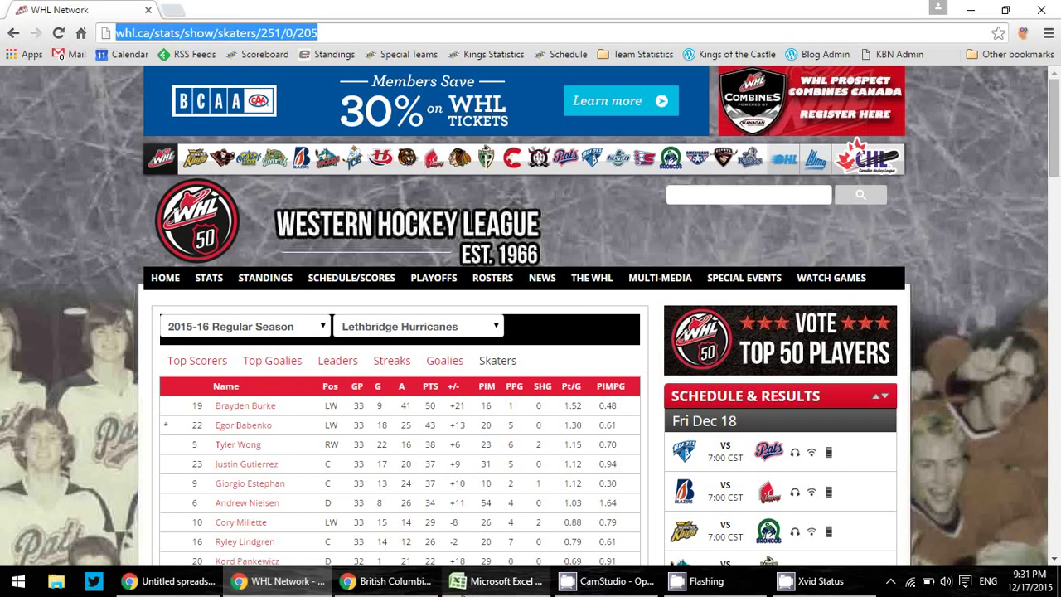
Step: Switch to Excel, load whl.ca/stats/show/skaters/251/0/205 in a new web query for Sheet2, and look for a selectable skaters table
{"action": "left_click", "coordinate": [474, 586]}
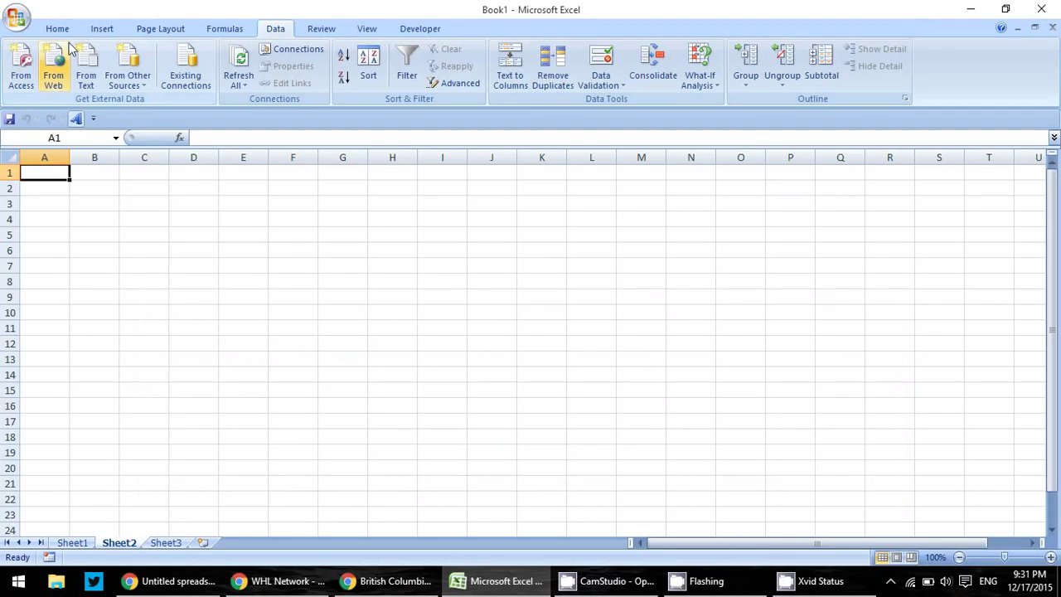
{"action": "left_click", "coordinate": [55, 66]}
{"action": "key", "text": "ctrl+v"}
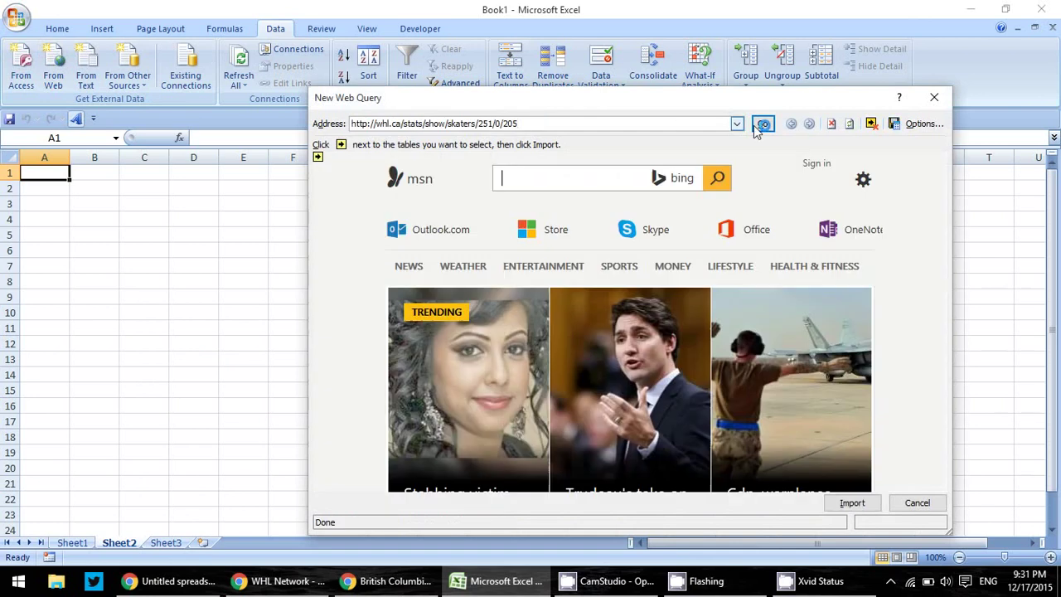
{"action": "left_click", "coordinate": [764, 124]}
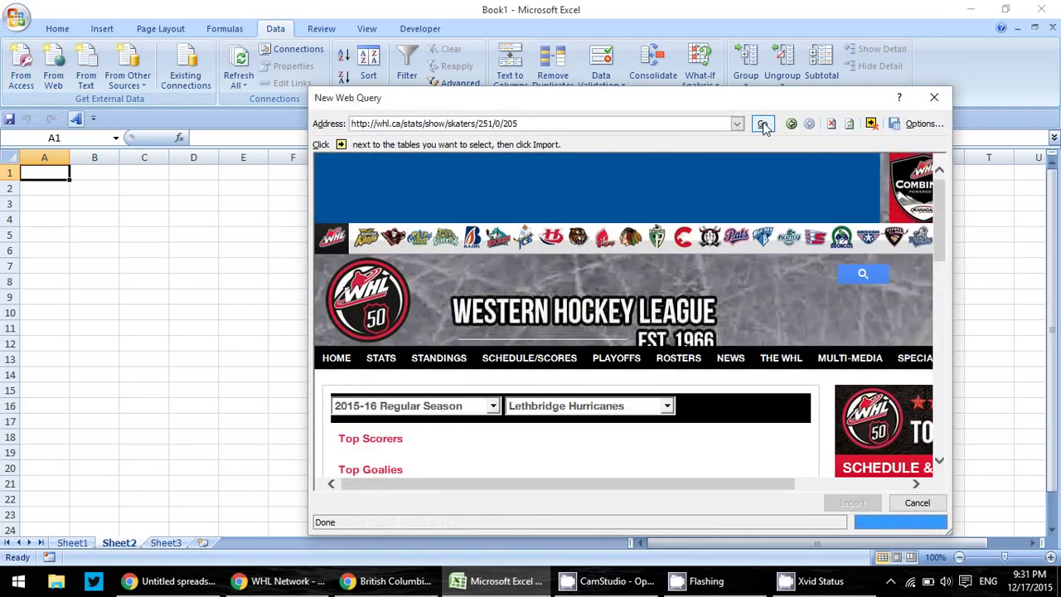
{"action": "left_click", "coordinate": [507, 379]}
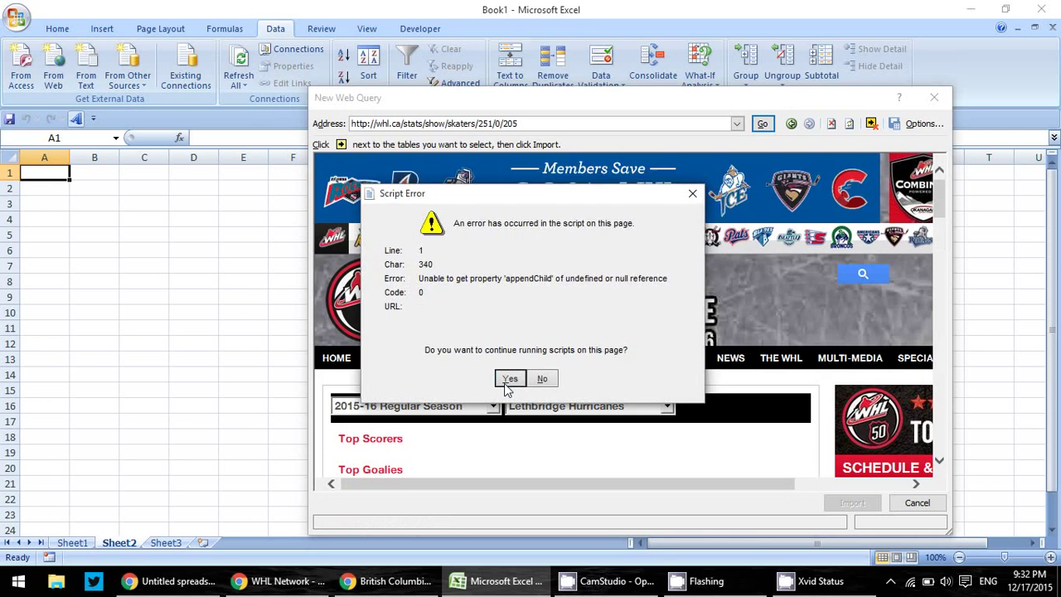
{"action": "left_click", "coordinate": [508, 379]}
{"action": "left_click", "coordinate": [506, 382]}
{"action": "left_click", "coordinate": [506, 381]}
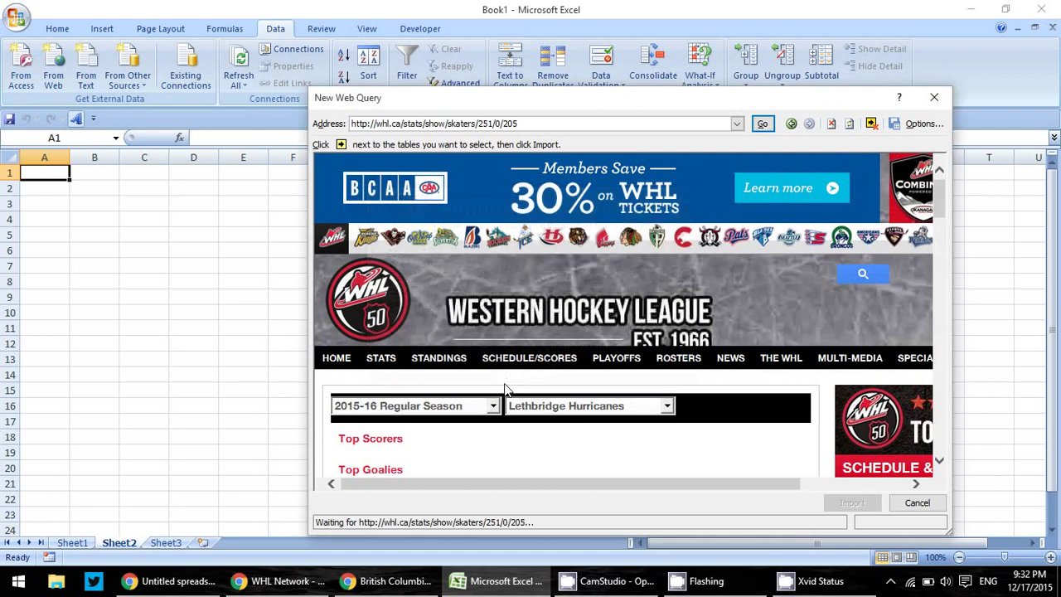
{"action": "left_click", "coordinate": [507, 380]}
{"action": "left_click_drag", "start_coordinate": [938, 187], "coordinate": [942, 247]}
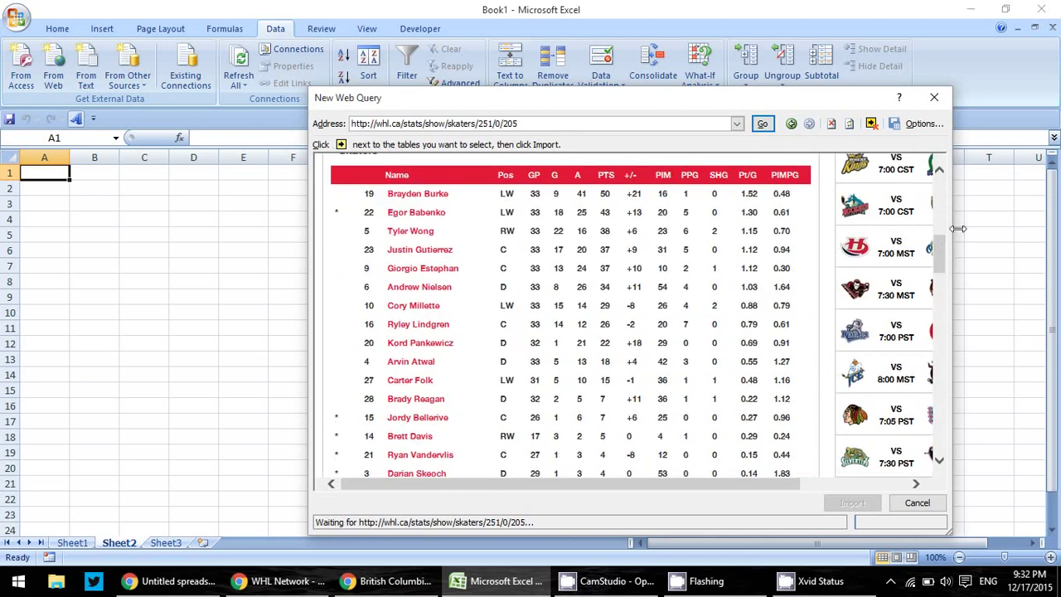
{"action": "mouse_move", "coordinate": [938, 258]}
{"action": "left_mouse_down"}
{"action": "mouse_move", "coordinate": [942, 338]}
{"action": "mouse_move", "coordinate": [935, 240]}
{"action": "left_mouse_up"}
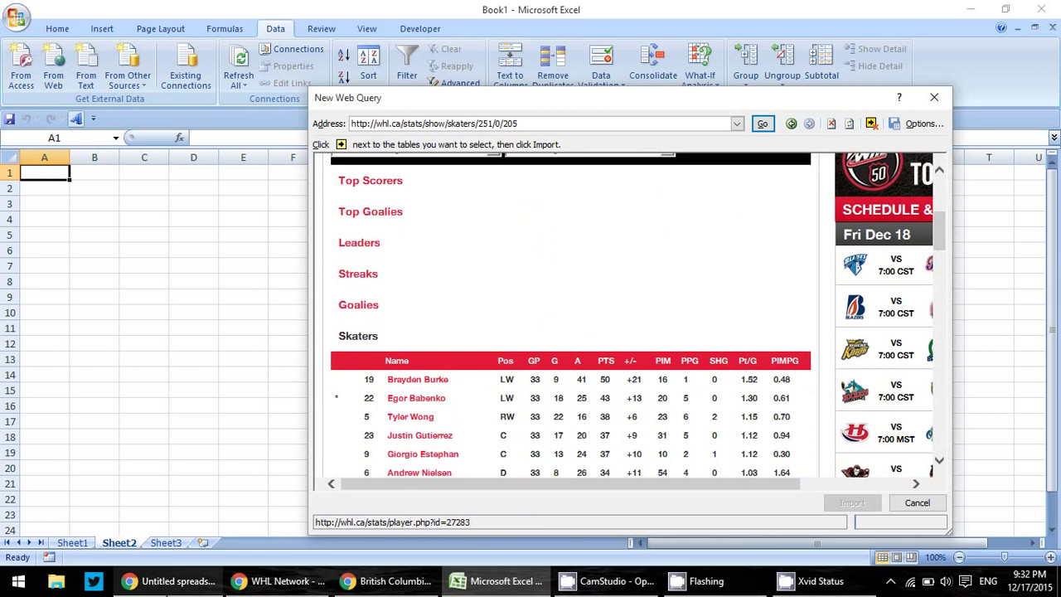
Step: Switch to the untitled Google Sheets spreadsheet in Chrome and close its downloads bar
{"action": "left_click", "coordinate": [168, 590]}
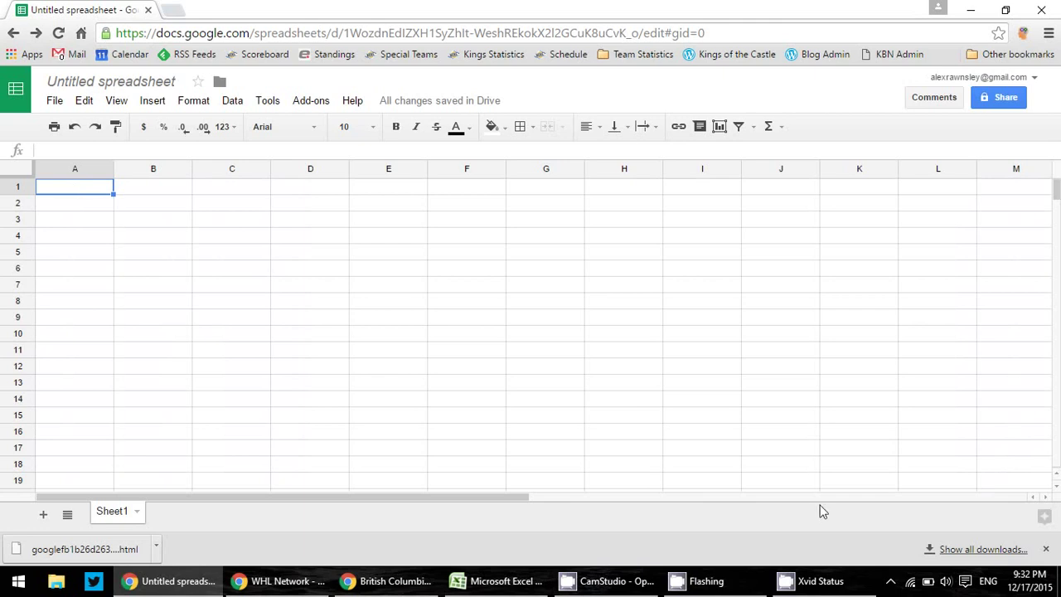
{"action": "left_click", "coordinate": [1045, 551]}
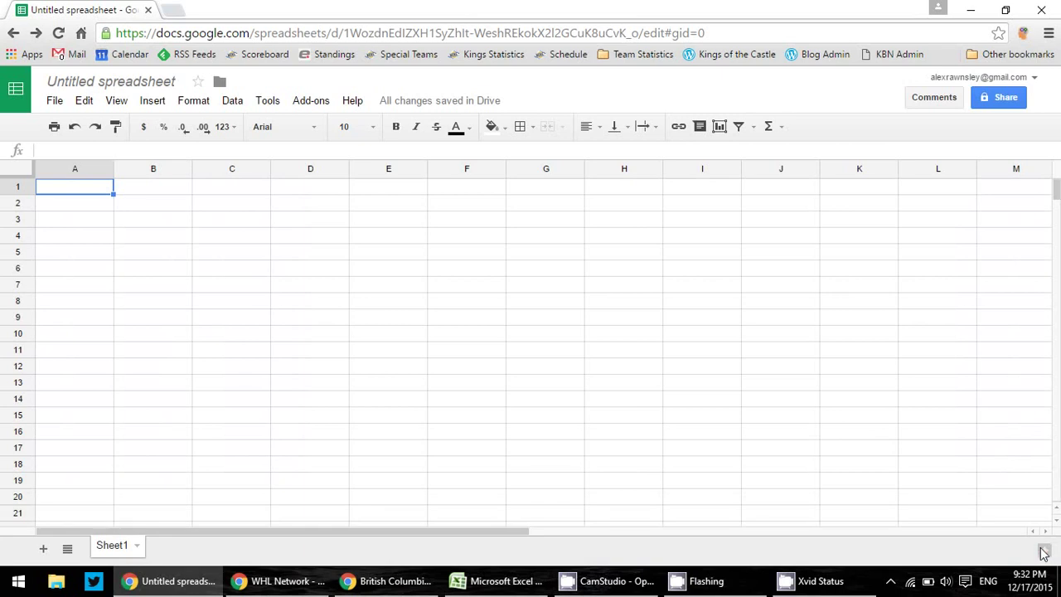
{"action": "left_click", "coordinate": [487, 592]}
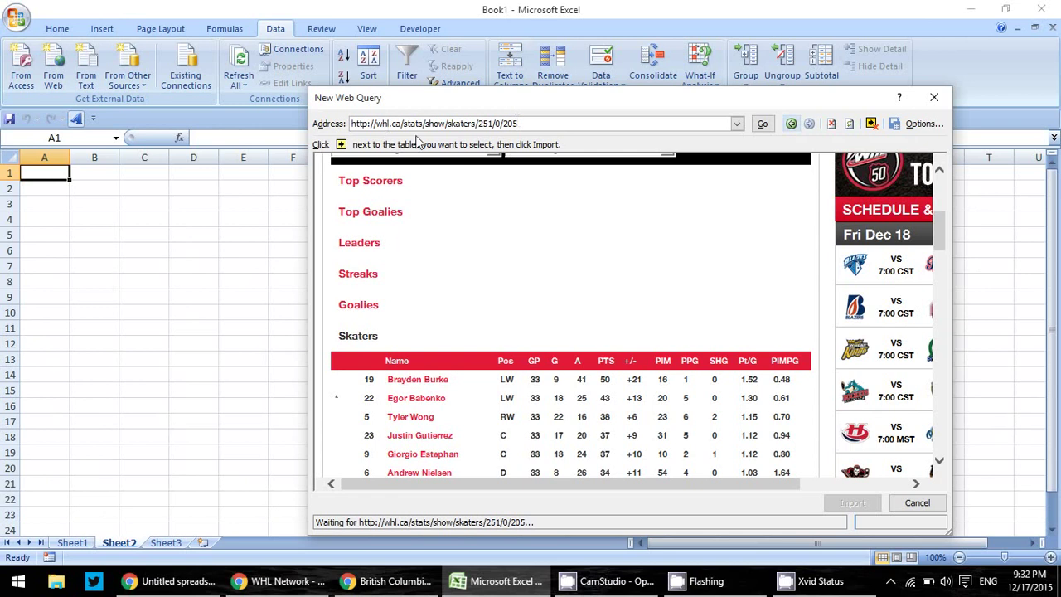
{"action": "left_click", "coordinate": [205, 575]}
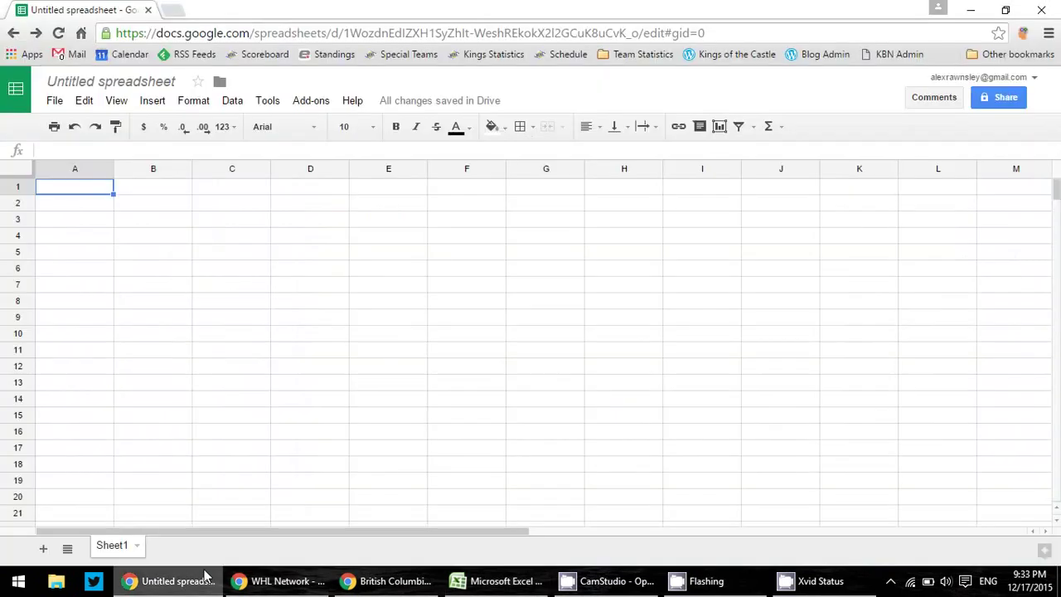
{"action": "left_click", "coordinate": [87, 151]}
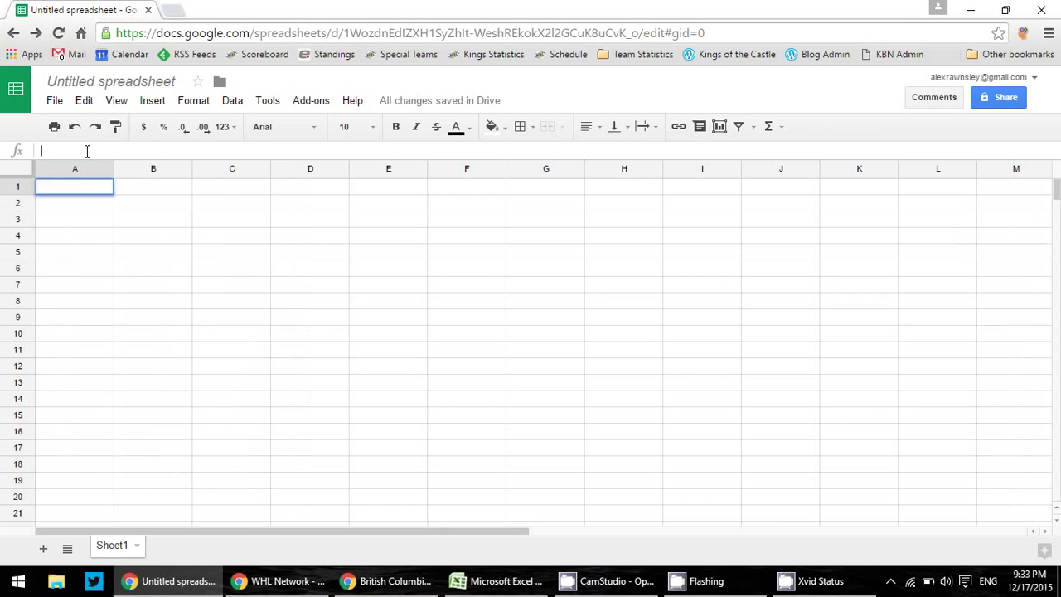
{"action": "type", "text": "="}
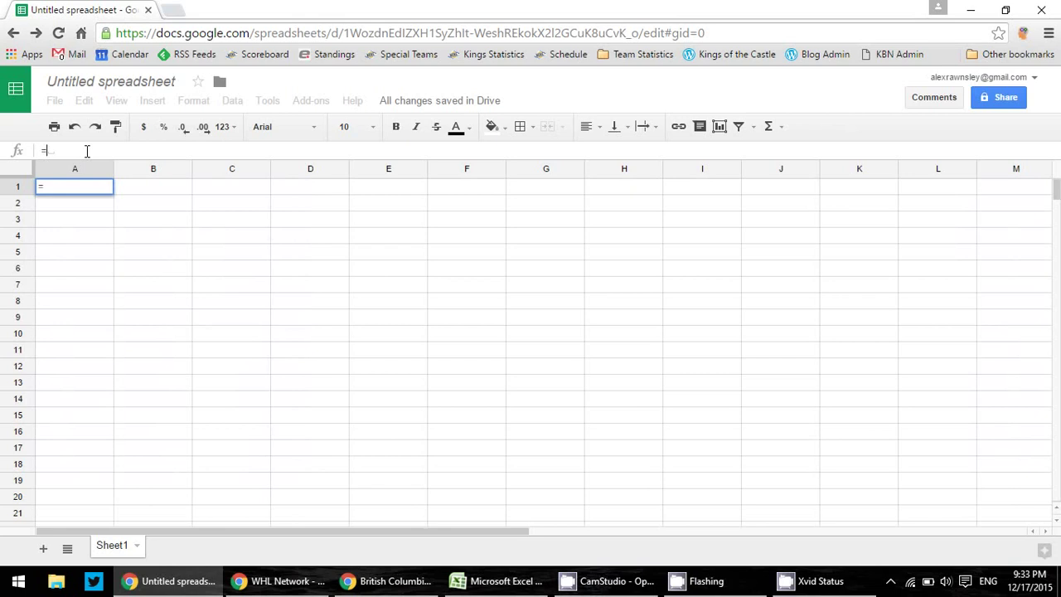
{"action": "type", "text": "imp"}
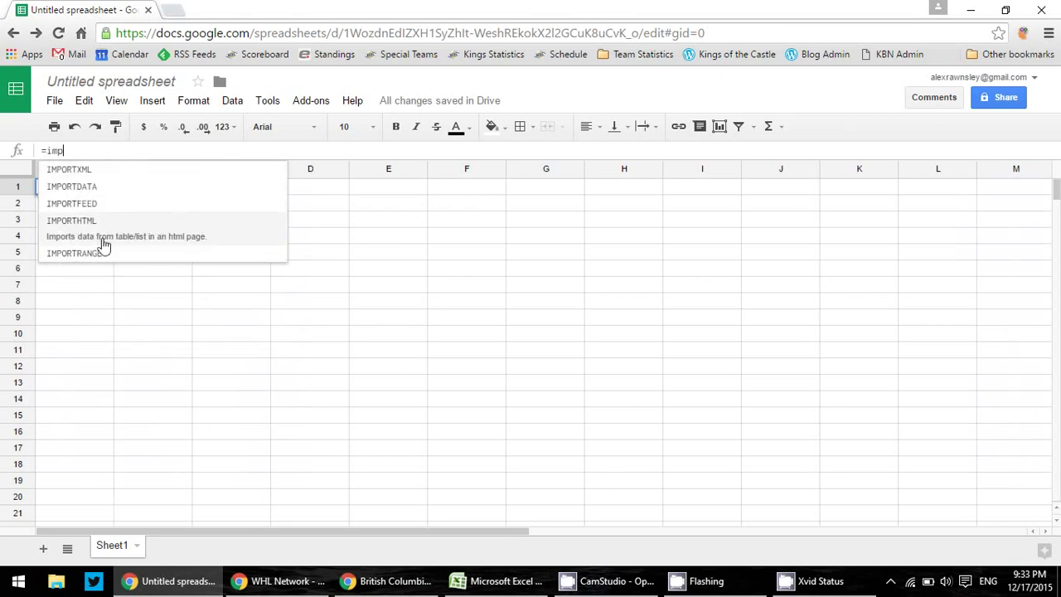
{"action": "type", "text": "orthtml"}
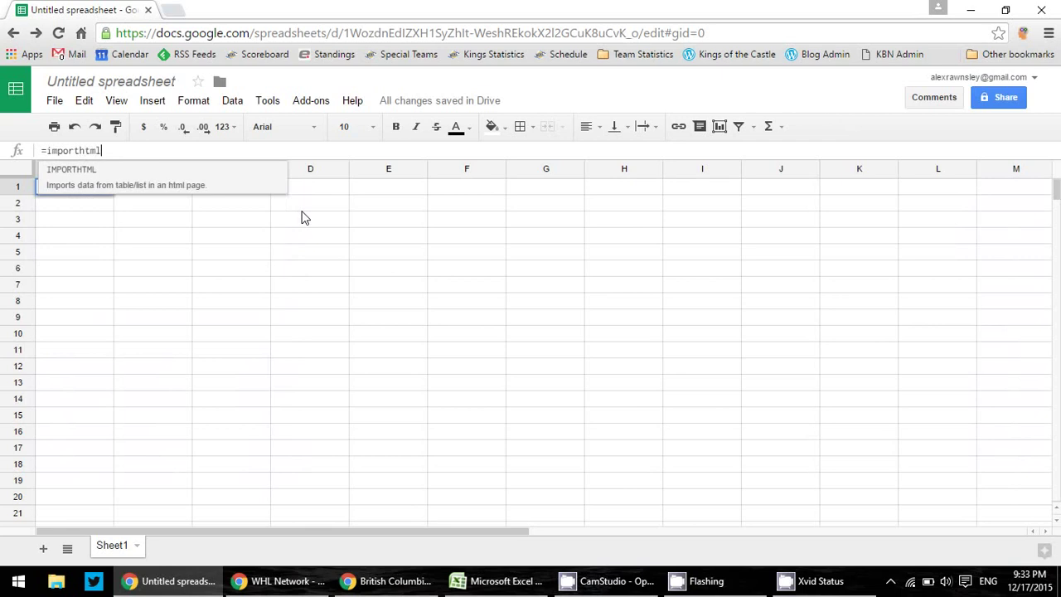
{"action": "type", "text": "("}
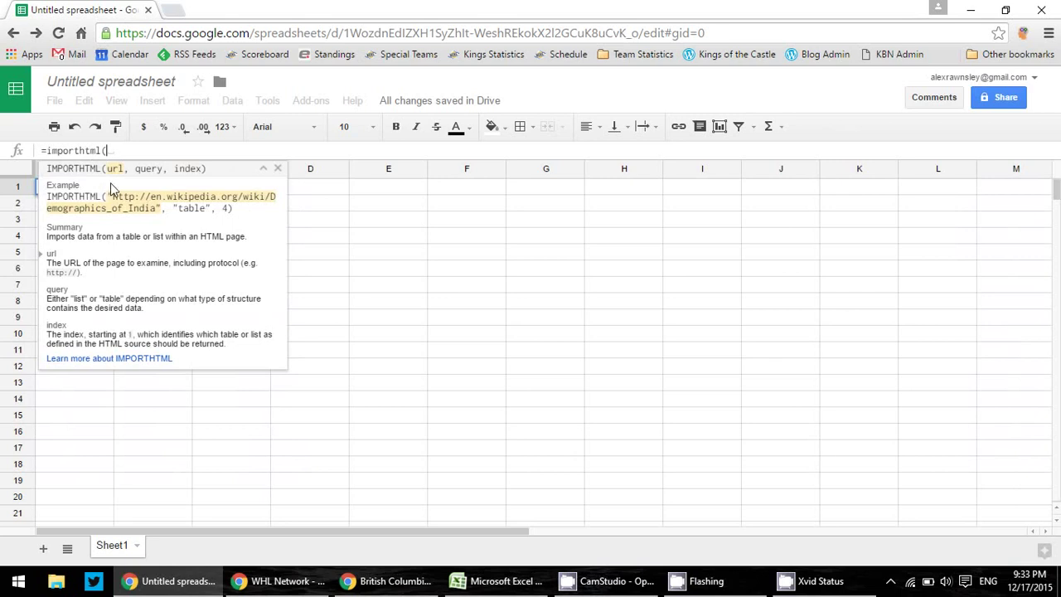
{"action": "type", "text": "\""}
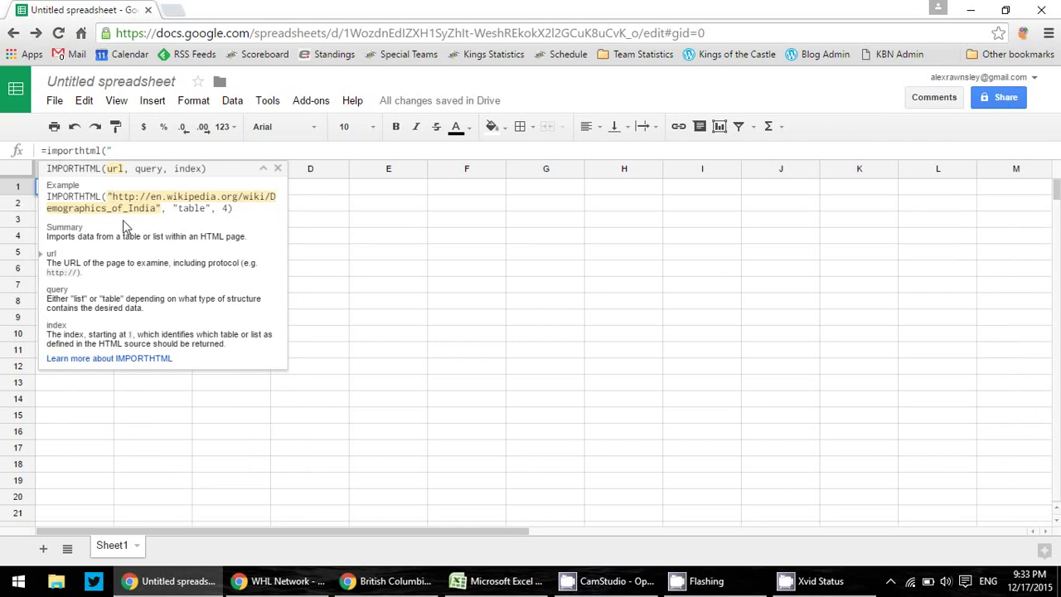
{"action": "left_click", "coordinate": [278, 580]}
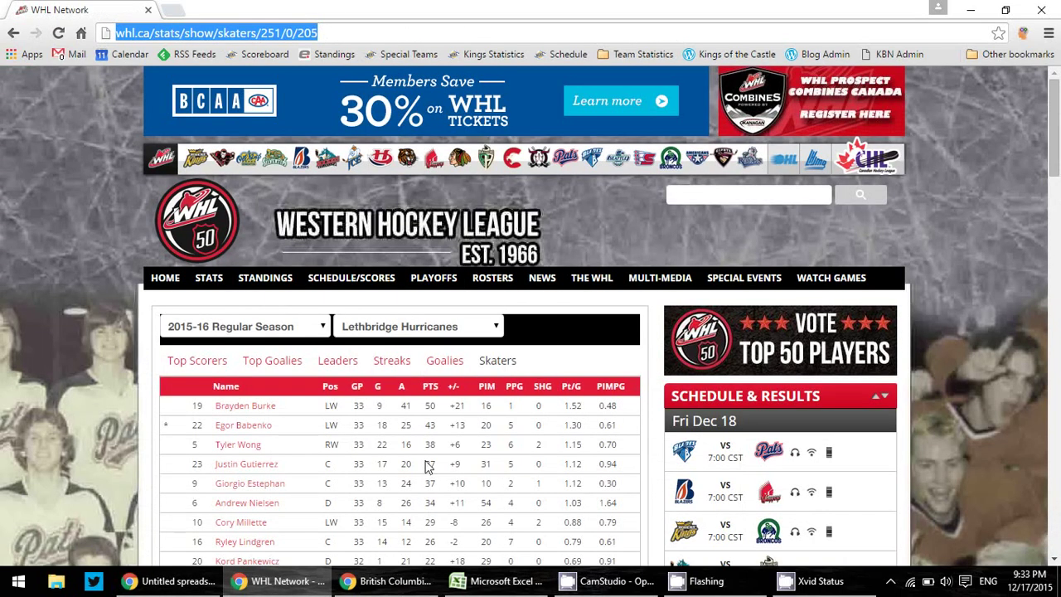
{"action": "left_click", "coordinate": [192, 581]}
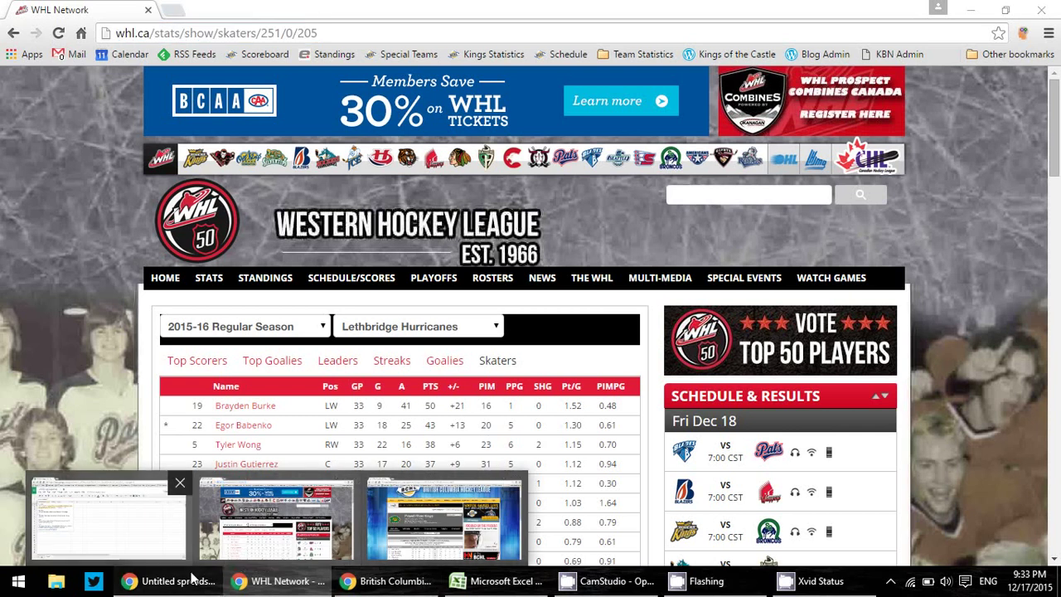
{"action": "type", "text": "http://whl.ca/stats/show/skaters/251/0/205"}
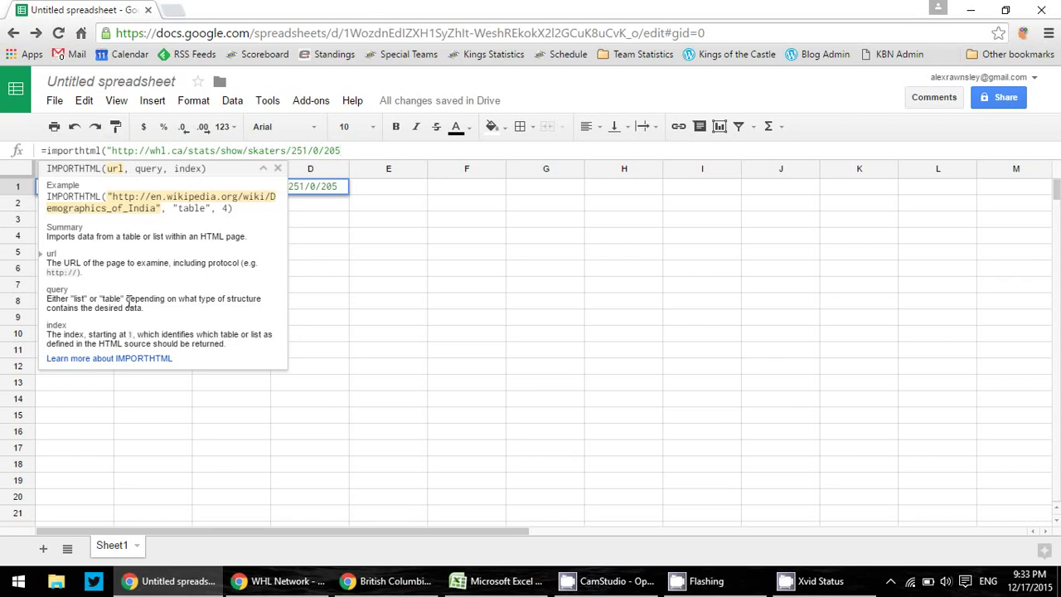
{"action": "type", "text": "\","}
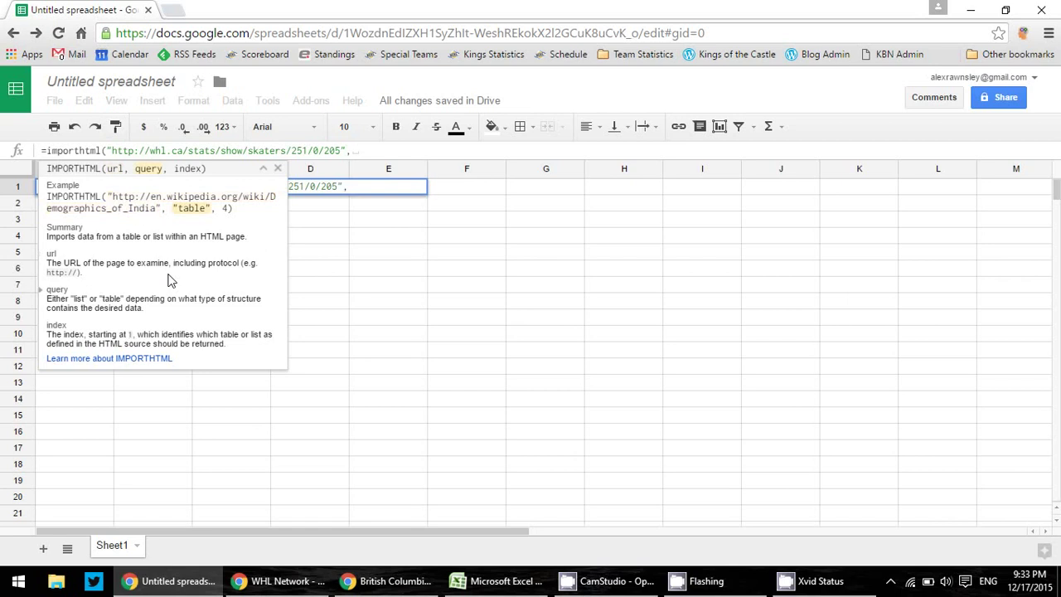
Step: Complete the IMPORTHTML formula with the query "table" and index 1, and enter it to import the skaters table
{"action": "type", "text": " \""}
{"action": "key", "text": "BackSpace"}
{"action": "key", "text": "BackSpace"}
{"action": "type", "text": "\"table\""}
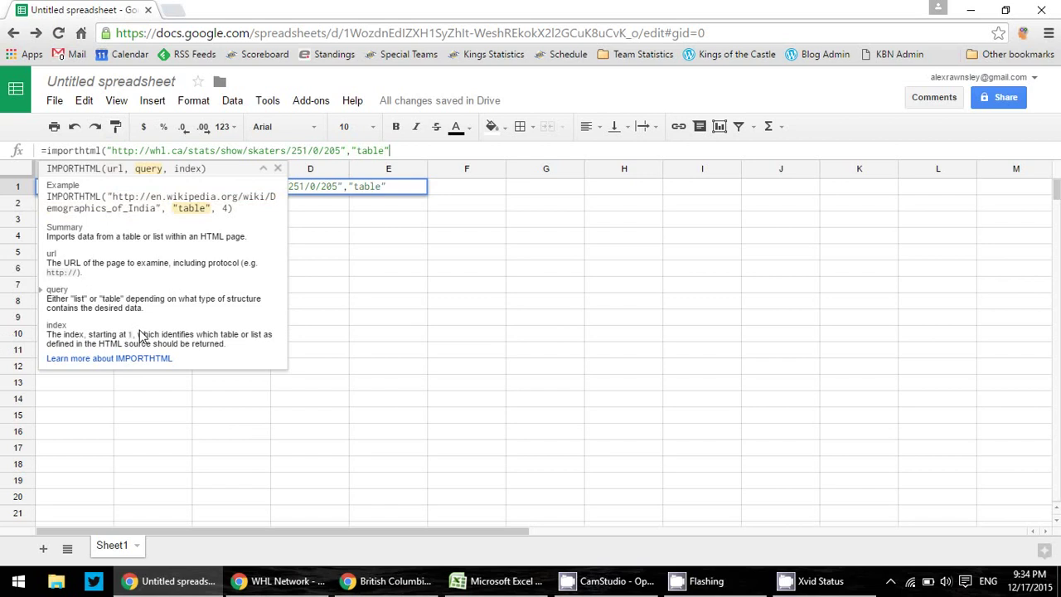
{"action": "type", "text": ",1"}
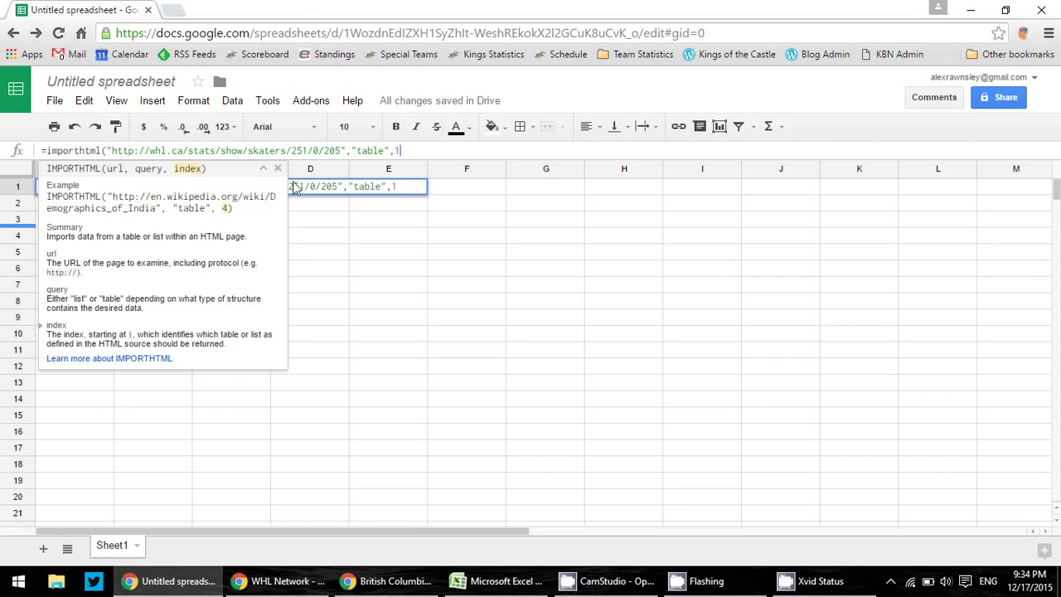
{"action": "type", "text": ")"}
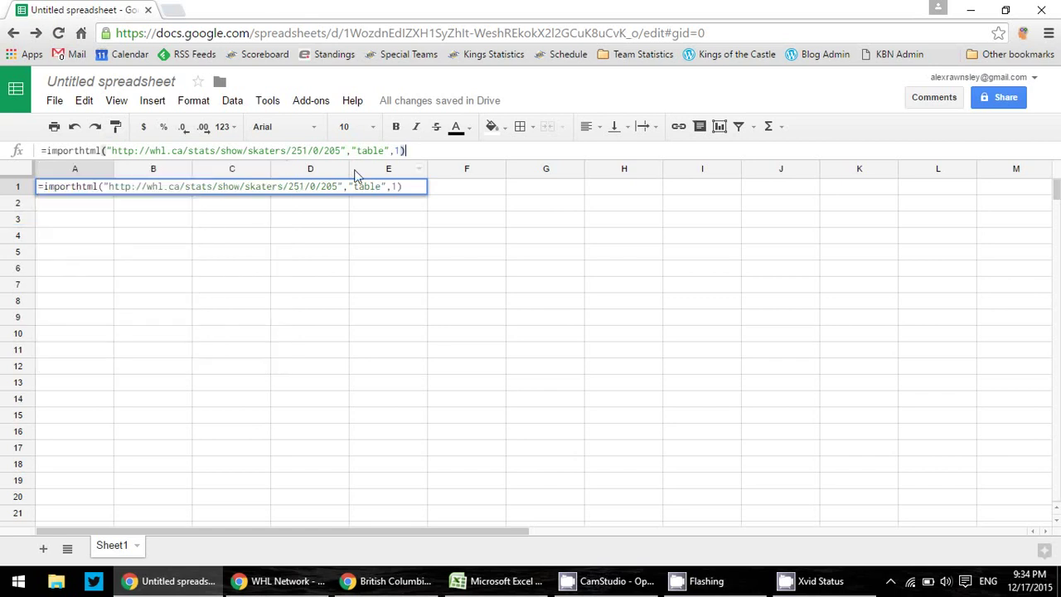
{"action": "key", "text": "Return"}
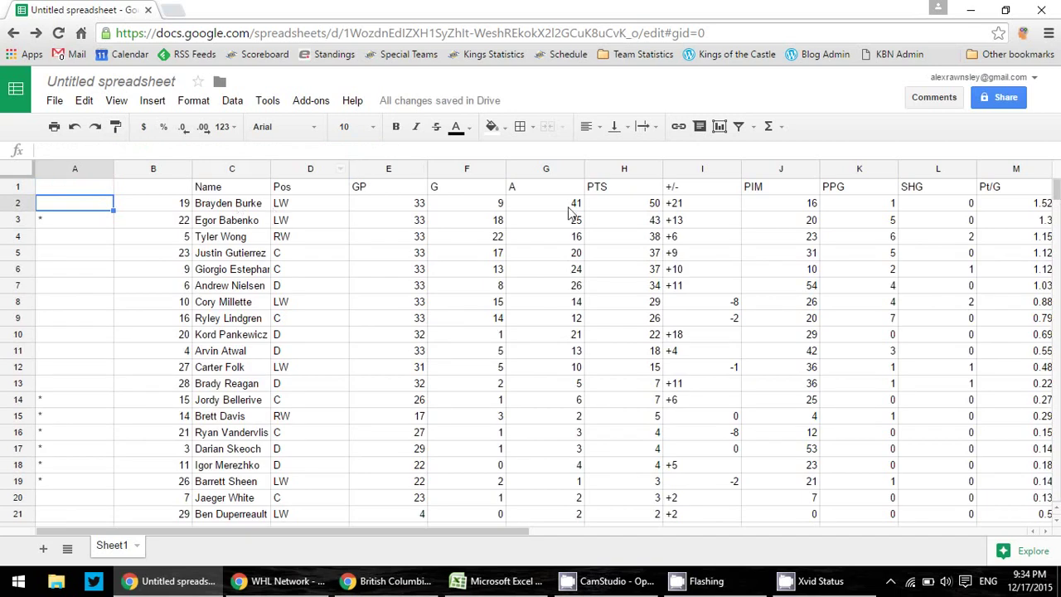
Step: Compare the games, goals and assists in row 2 with the Lethbridge Hurricanes skaters page in the WHL window
{"action": "left_click", "coordinate": [569, 207]}
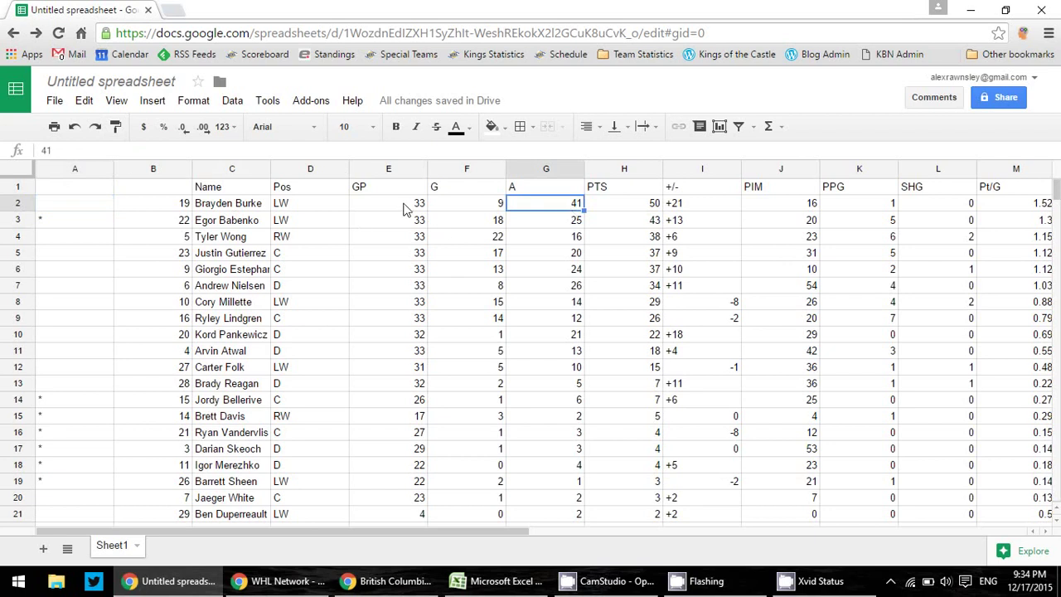
{"action": "left_click", "coordinate": [415, 209]}
{"action": "left_click", "coordinate": [465, 213]}
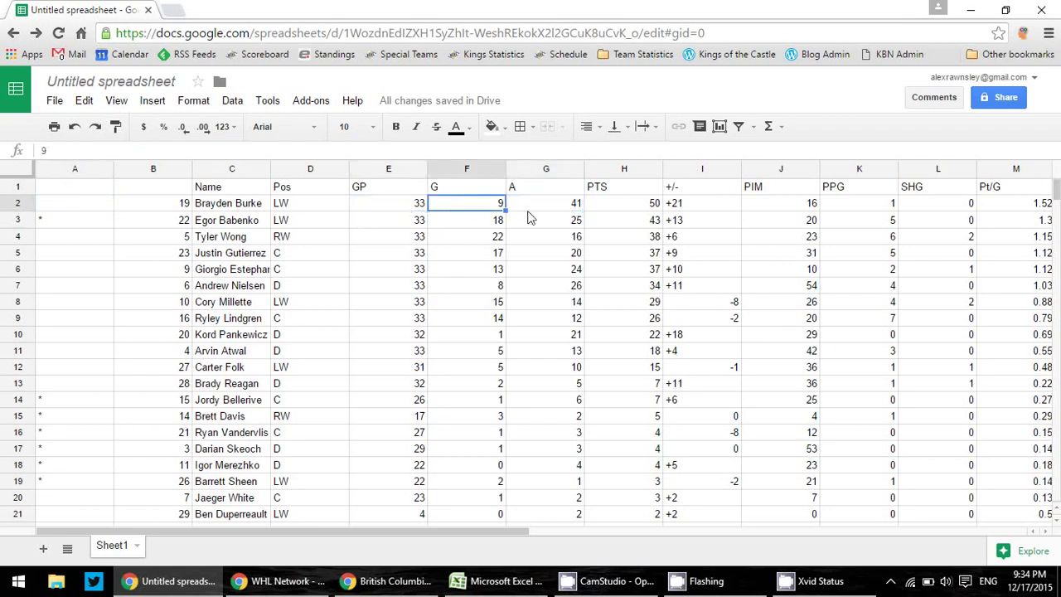
{"action": "left_click", "coordinate": [274, 581]}
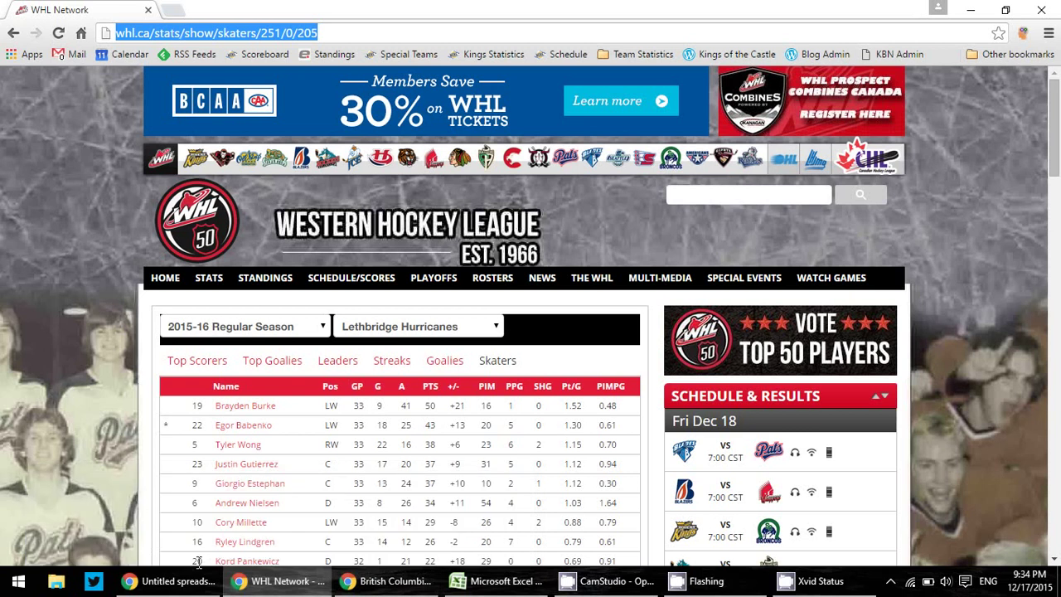
{"action": "left_click", "coordinate": [170, 580]}
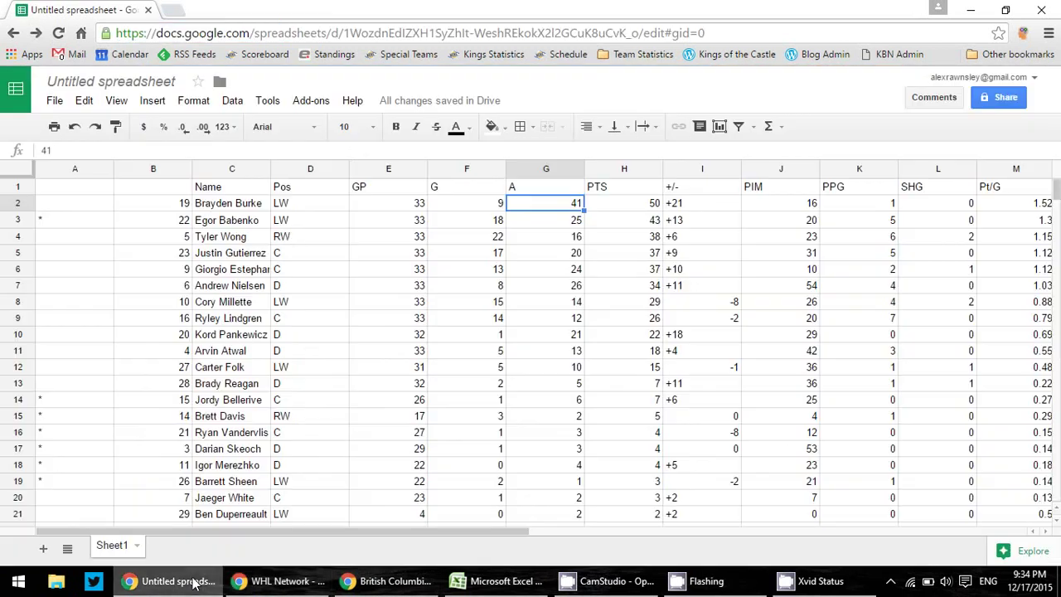
Step: Look through the imported skater statistics cell by cell, down the GP column and across row 11
{"action": "left_click", "coordinate": [398, 222]}
{"action": "key", "text": "Down"}
{"action": "key", "text": "Down"}
{"action": "key", "text": "Down"}
{"action": "key", "text": "Down"}
{"action": "key", "text": "Down"}
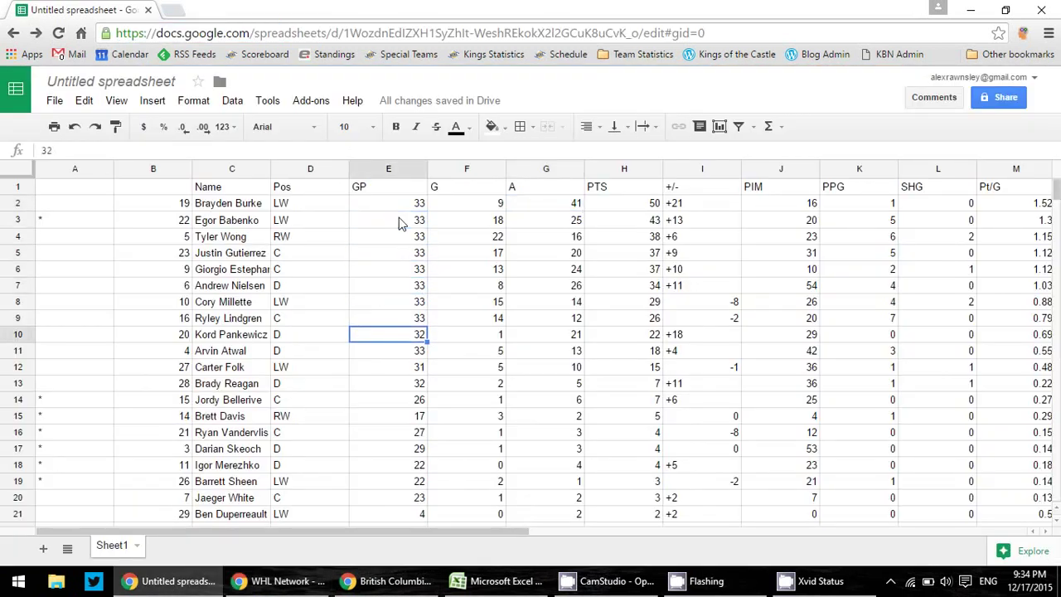
{"action": "key", "text": "Down"}
{"action": "key", "text": "Down"}
{"action": "key", "text": "Down"}
{"action": "key", "text": "Right"}
{"action": "key", "text": "Right"}
{"action": "key", "text": "Right"}
{"action": "key", "text": "Right"}
{"action": "key", "text": "Right"}
{"action": "key", "text": "Right"}
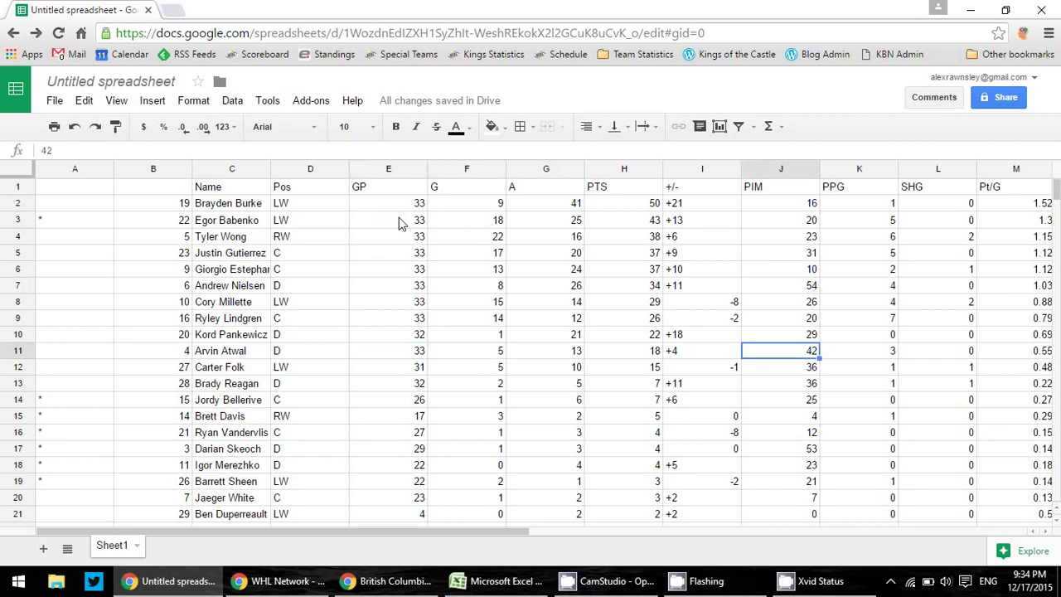
{"action": "key", "text": "Left"}
{"action": "key", "text": "Left"}
{"action": "key", "text": "Left"}
{"action": "key", "text": "Left"}
{"action": "key", "text": "Left"}
{"action": "key", "text": "Left"}
{"action": "key", "text": "Left"}
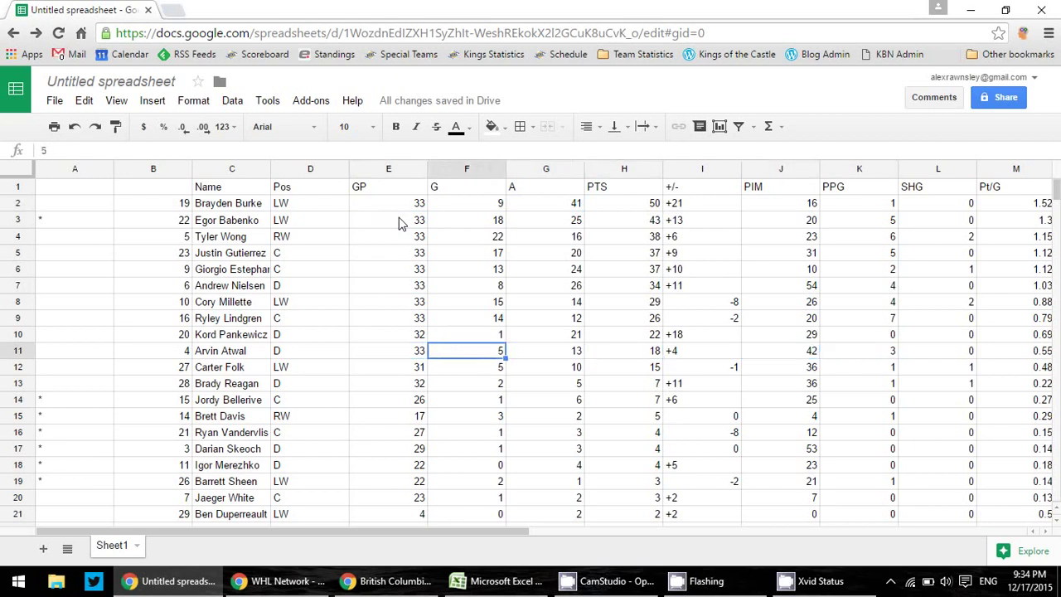
Step: Publish only Sheet1 to the web as a web page and copy the published link
{"action": "left_click", "coordinate": [54, 100]}
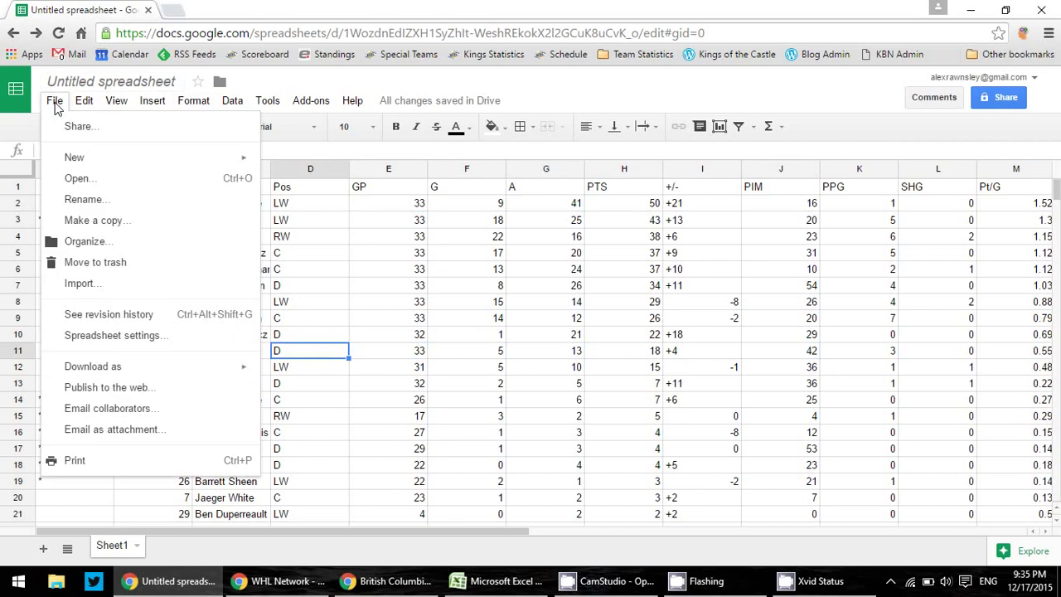
{"action": "left_click", "coordinate": [116, 387]}
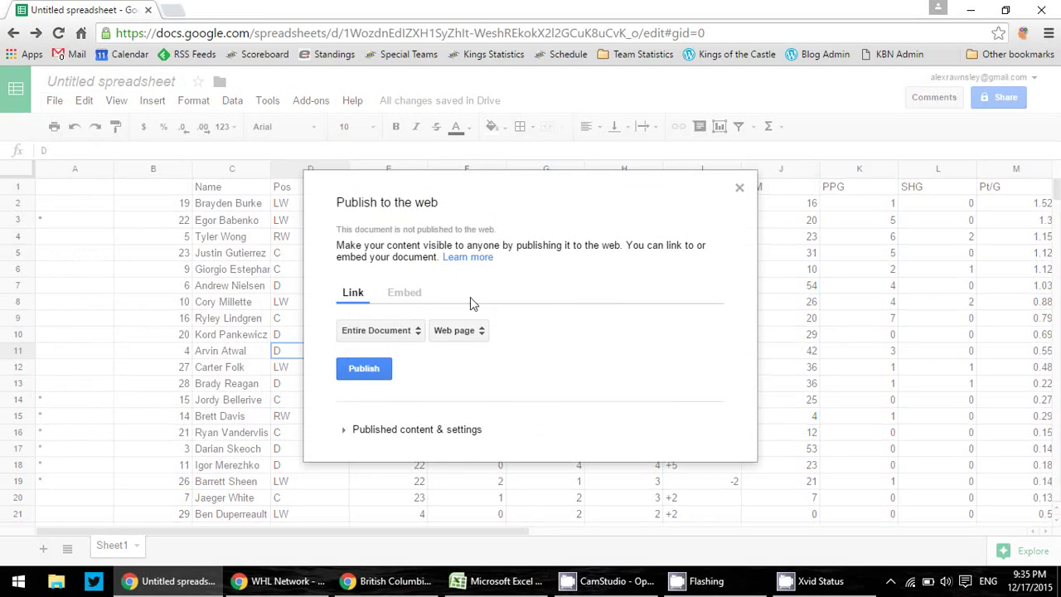
{"action": "left_click", "coordinate": [380, 334]}
{"action": "left_click", "coordinate": [380, 364]}
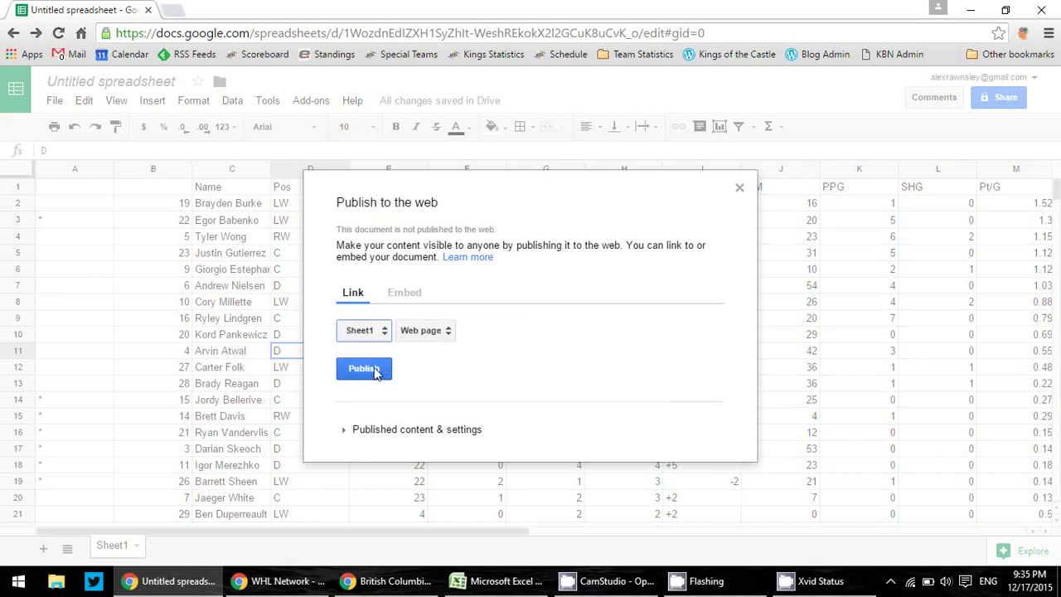
{"action": "left_click", "coordinate": [374, 375]}
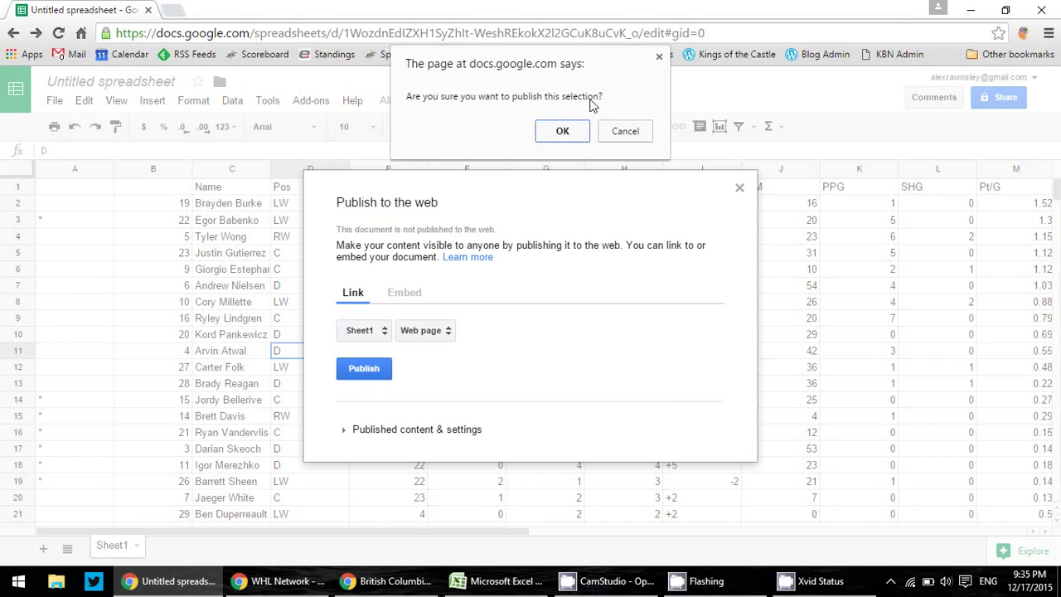
{"action": "left_click", "coordinate": [564, 130]}
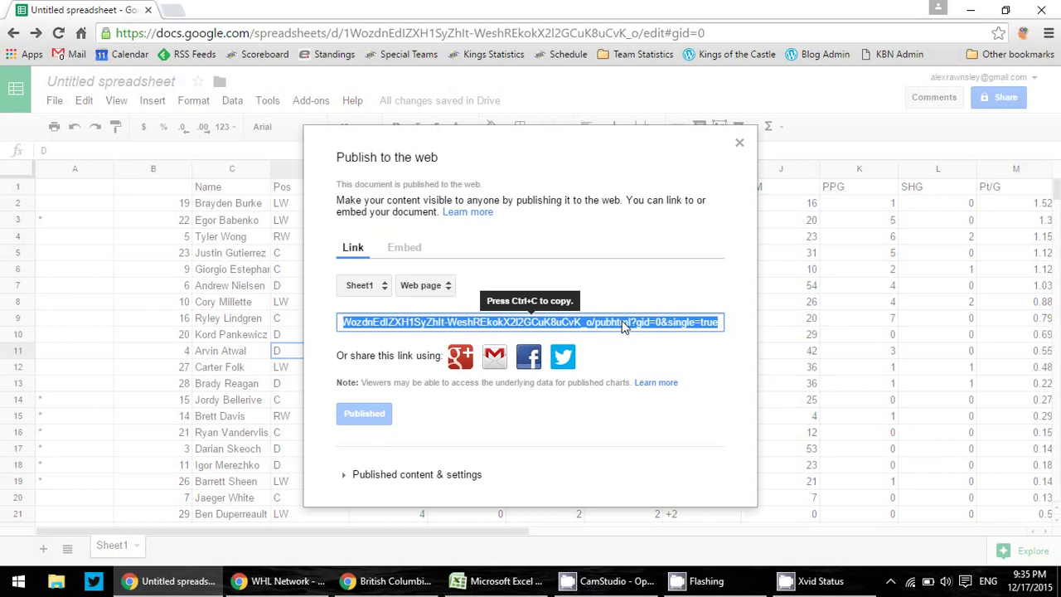
Step: Switch to Excel and close the web query still showing the whl.ca skaters page
{"action": "left_click", "coordinate": [519, 583]}
{"action": "left_click", "coordinate": [553, 124]}
{"action": "triple_click", "coordinate": [541, 124]}
{"action": "key", "text": "ctrl+v"}
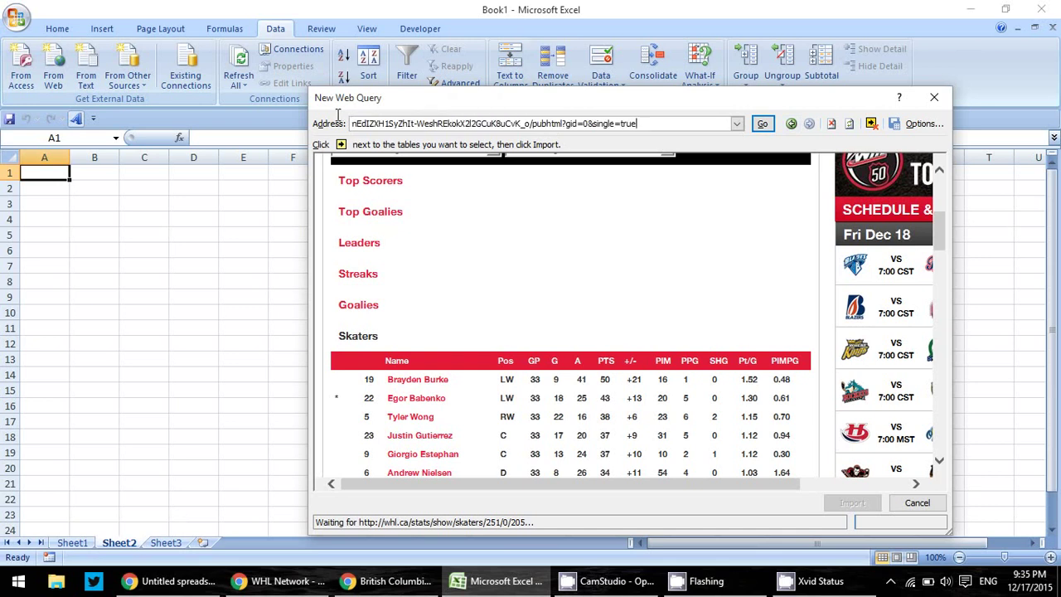
{"action": "left_click", "coordinate": [914, 504]}
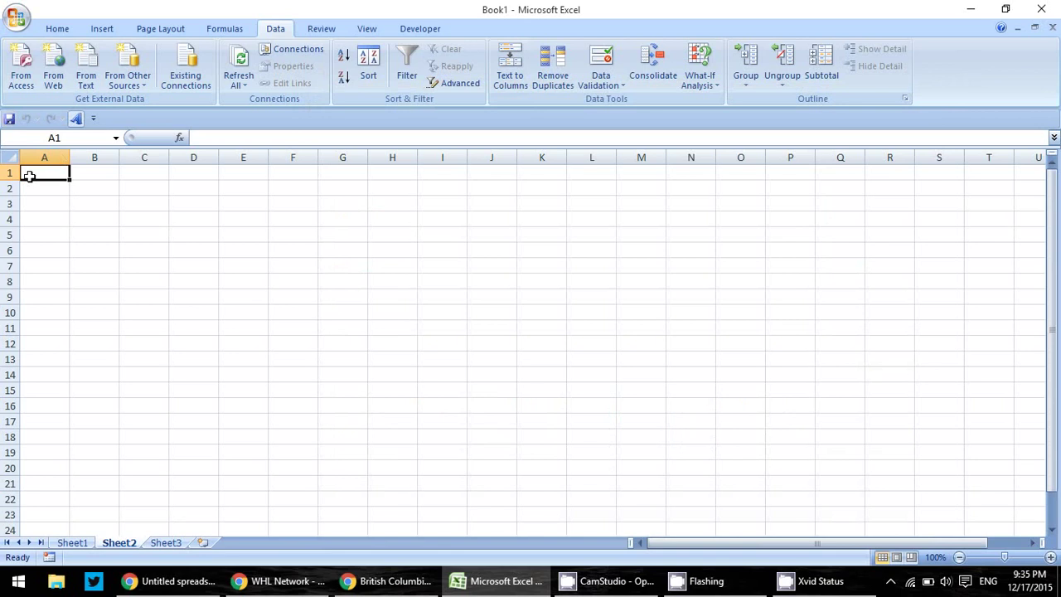
Step: Load the published Google Sheets link in a new web query for Sheet2, allowing scripts to continue running
{"action": "left_click", "coordinate": [51, 73]}
{"action": "key", "text": "ctrl+v"}
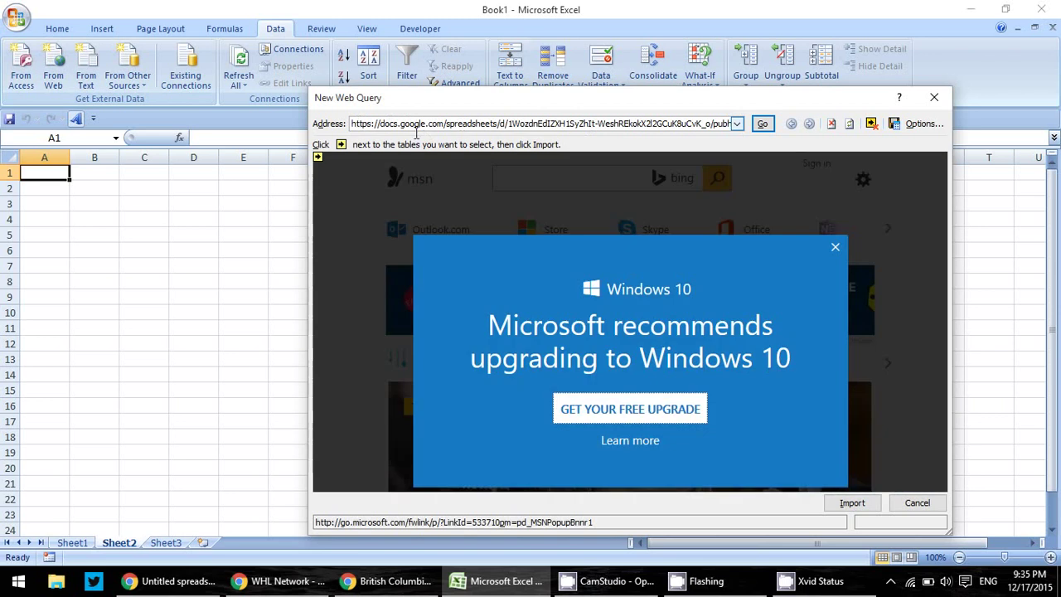
{"action": "left_click", "coordinate": [759, 126]}
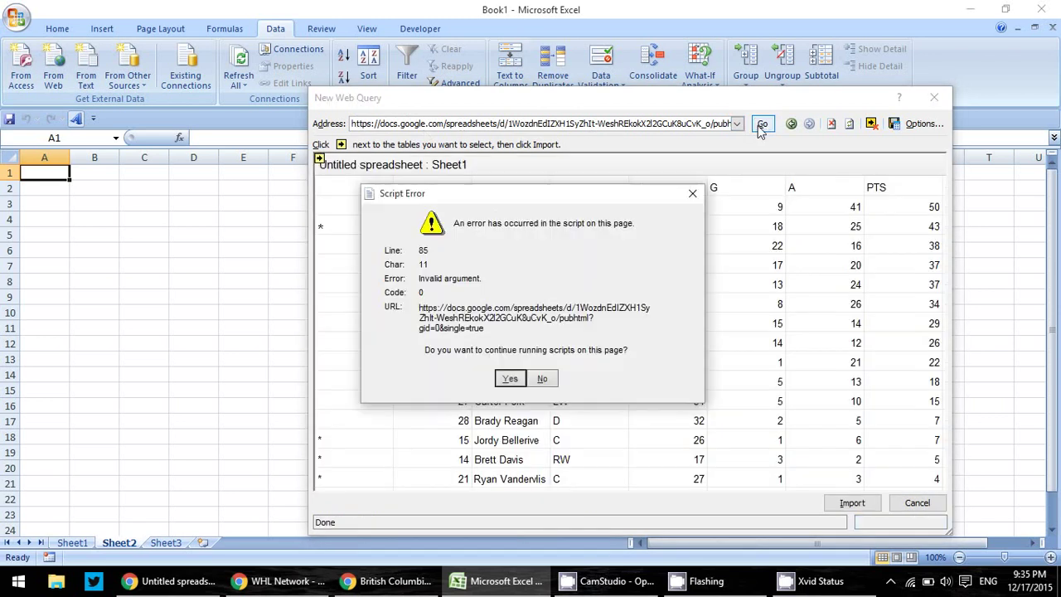
{"action": "left_click", "coordinate": [509, 380]}
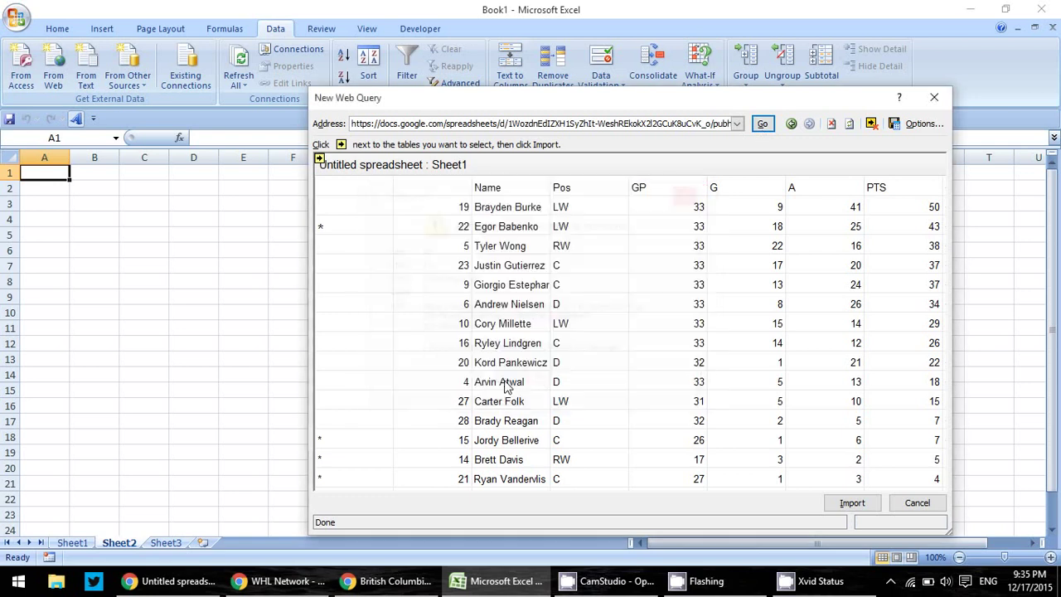
Step: Select the published spreadsheet's table in the web query and import it into Sheet2 at cell A1
{"action": "left_click", "coordinate": [319, 159]}
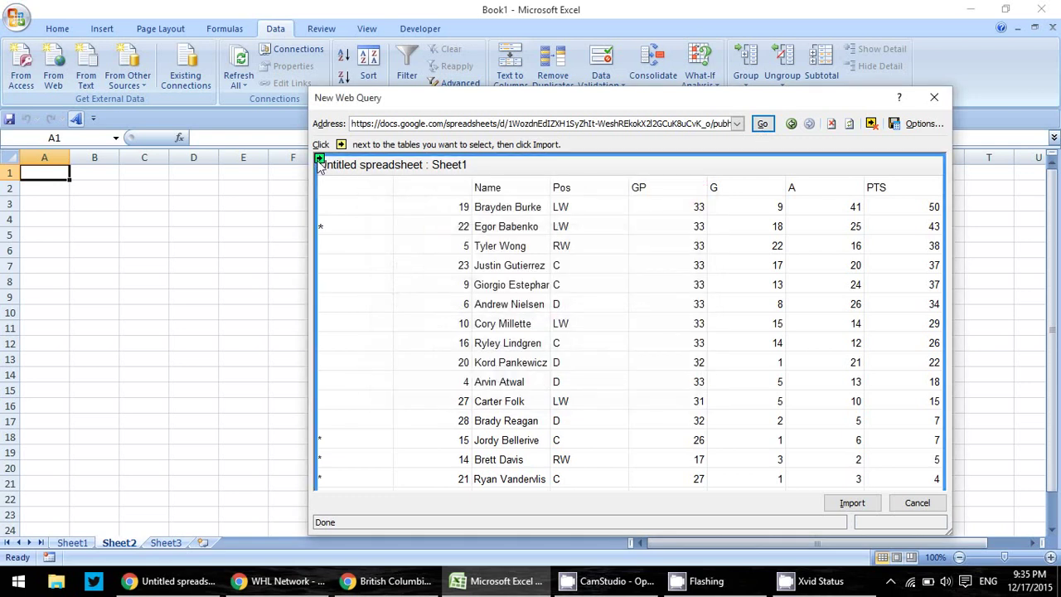
{"action": "left_click", "coordinate": [840, 503]}
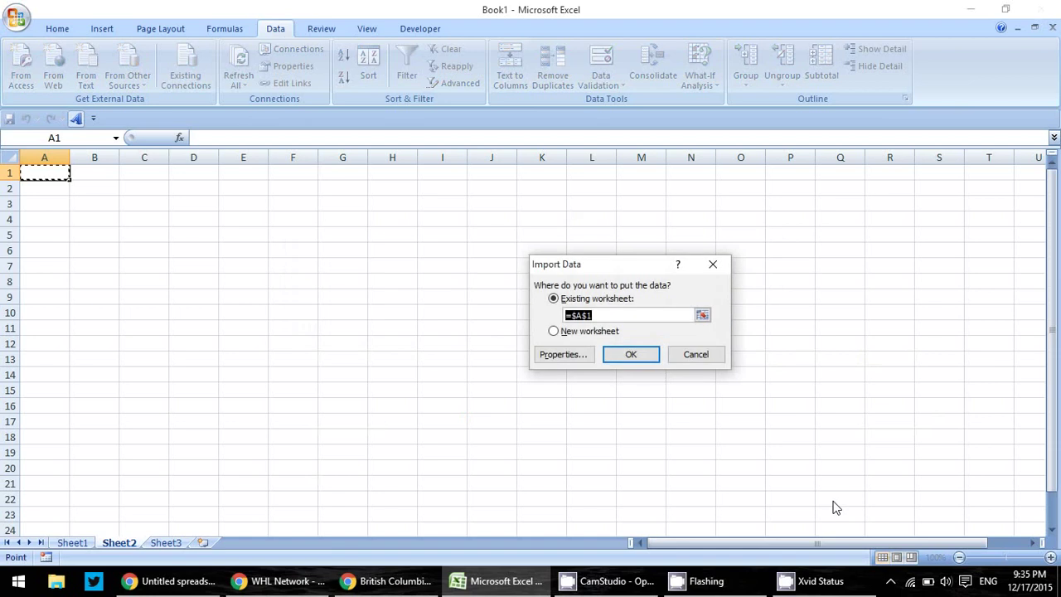
{"action": "key", "text": "Return"}
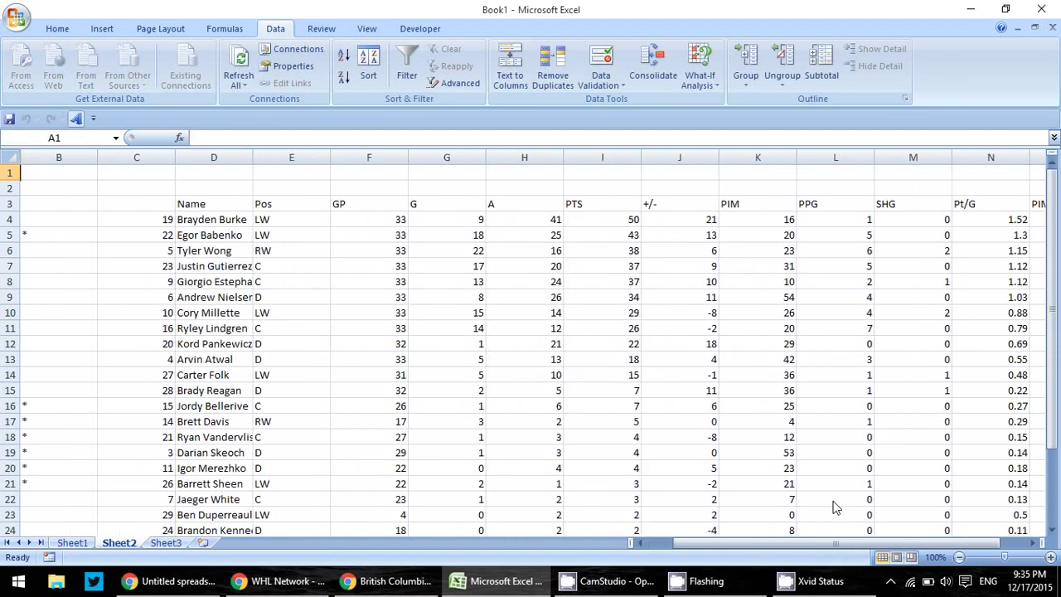
Step: Examine the statistics imported into Sheet2, moving across row 4 to the assists value in cell H4
{"action": "key", "text": "Down"}
{"action": "key", "text": "Down"}
{"action": "key", "text": "Down"}
{"action": "key", "text": "Right"}
{"action": "key", "text": "Right"}
{"action": "key", "text": "Right"}
{"action": "key", "text": "Right"}
{"action": "key", "text": "Right"}
{"action": "key", "text": "Right"}
{"action": "key", "text": "Right"}
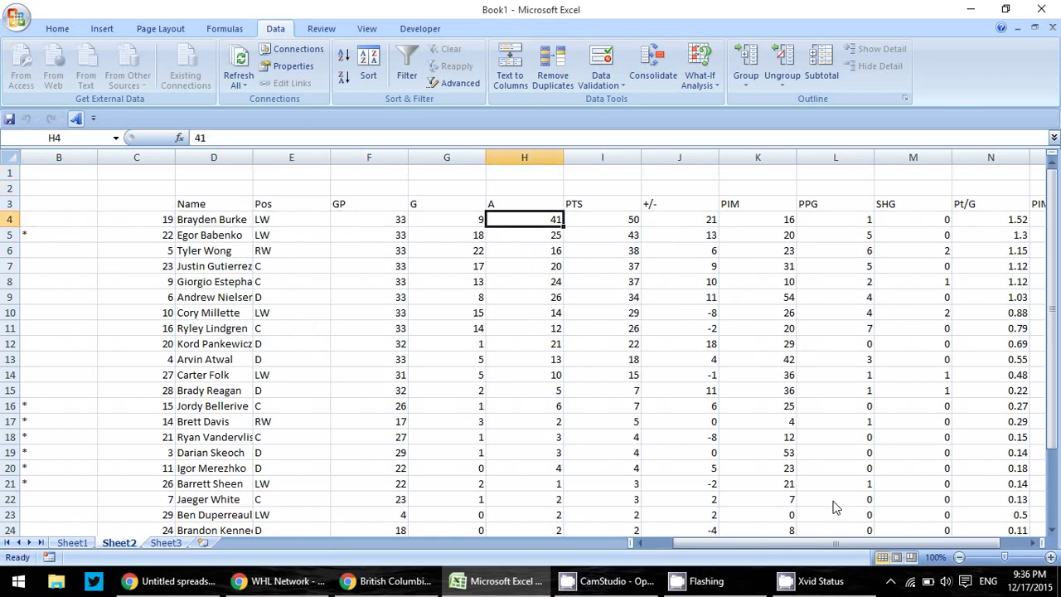
Step: Switch to the Google Sheets spreadsheet, dismiss its web publishing dialog and select the Name header in cell C1
{"action": "left_click", "coordinate": [182, 584]}
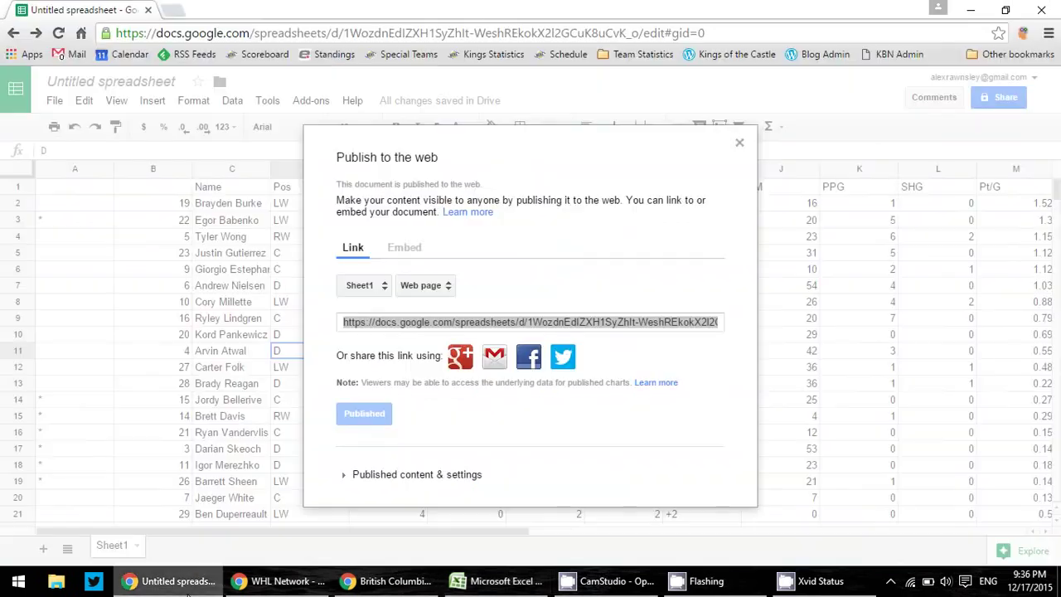
{"action": "left_click", "coordinate": [739, 143]}
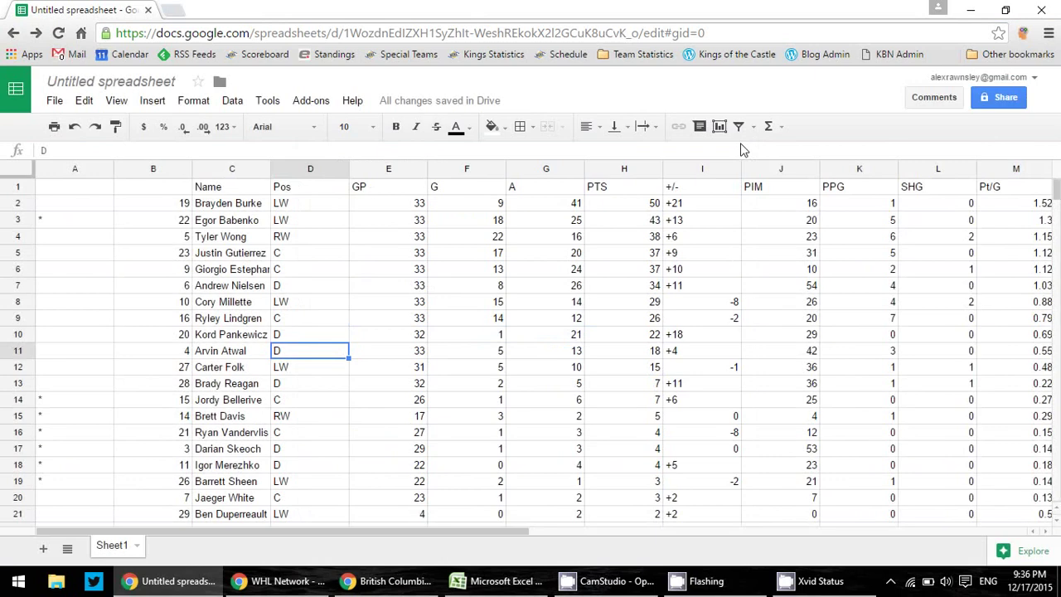
{"action": "left_click", "coordinate": [218, 208]}
{"action": "key", "text": "Up"}
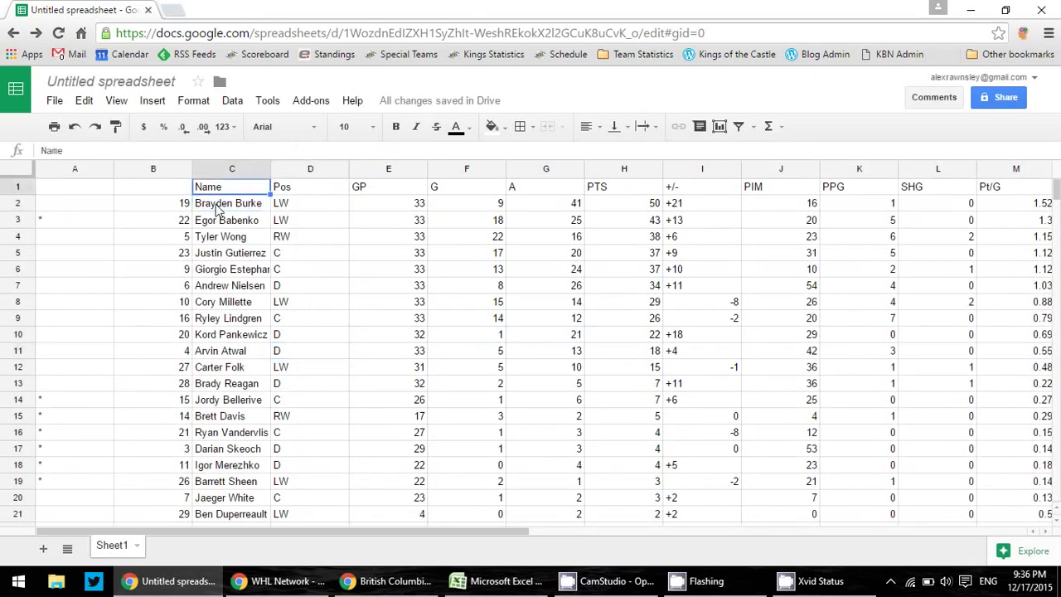
{"action": "mouse_move", "coordinate": [495, 587]}
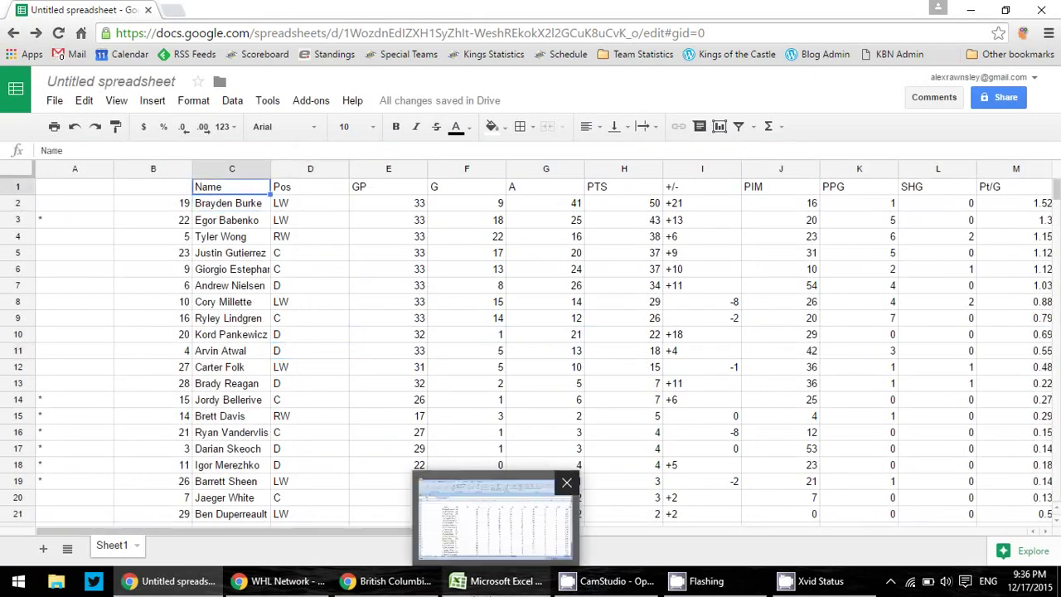
Step: Review the spreadsheet's published content settings, including automatic republishing when changes are made, and close the publishing dialog
{"action": "left_click", "coordinate": [55, 100]}
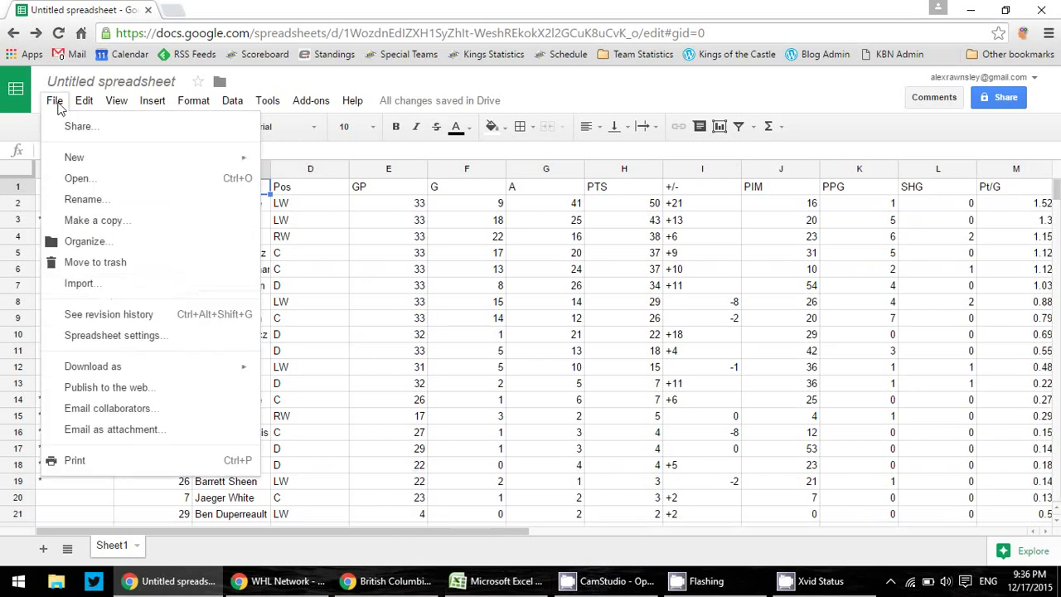
{"action": "left_click", "coordinate": [141, 397]}
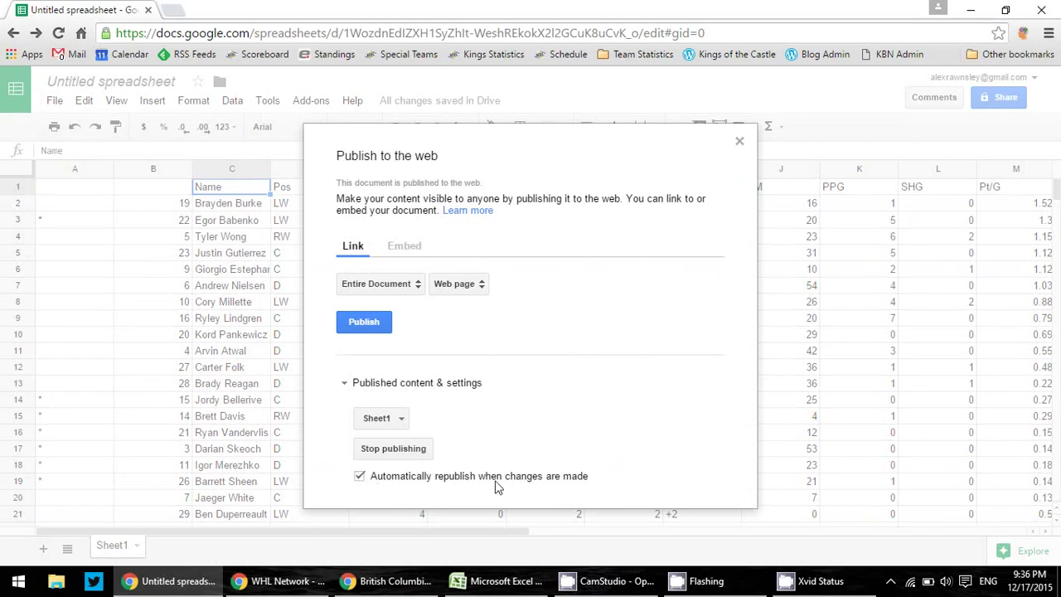
{"action": "left_click", "coordinate": [740, 146]}
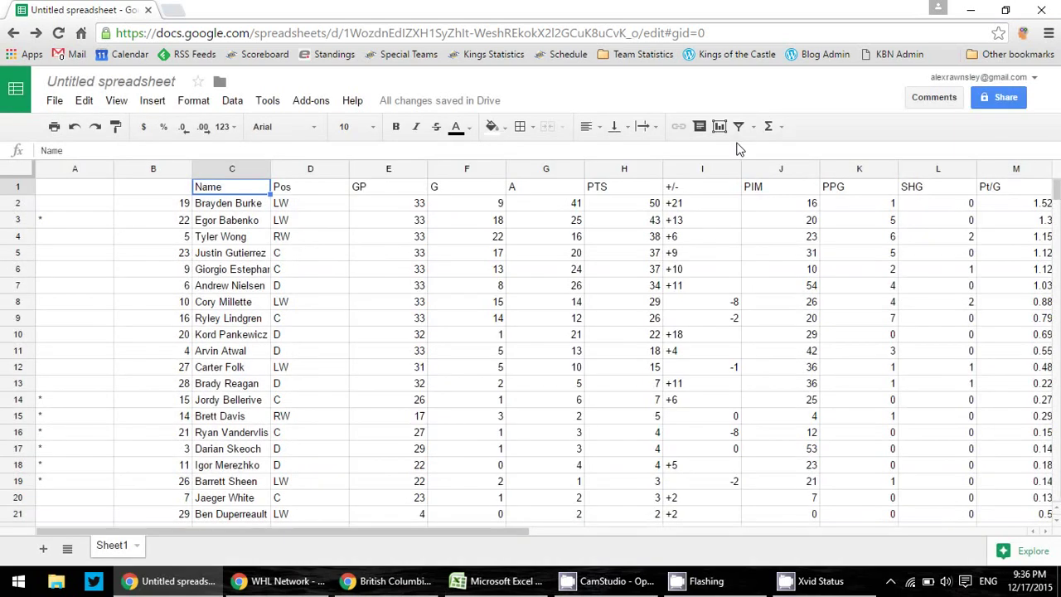
Step: Switch to Excel and examine the imported goals column in Sheet2, moving down from row 5 to cell G11
{"action": "left_click", "coordinate": [489, 585]}
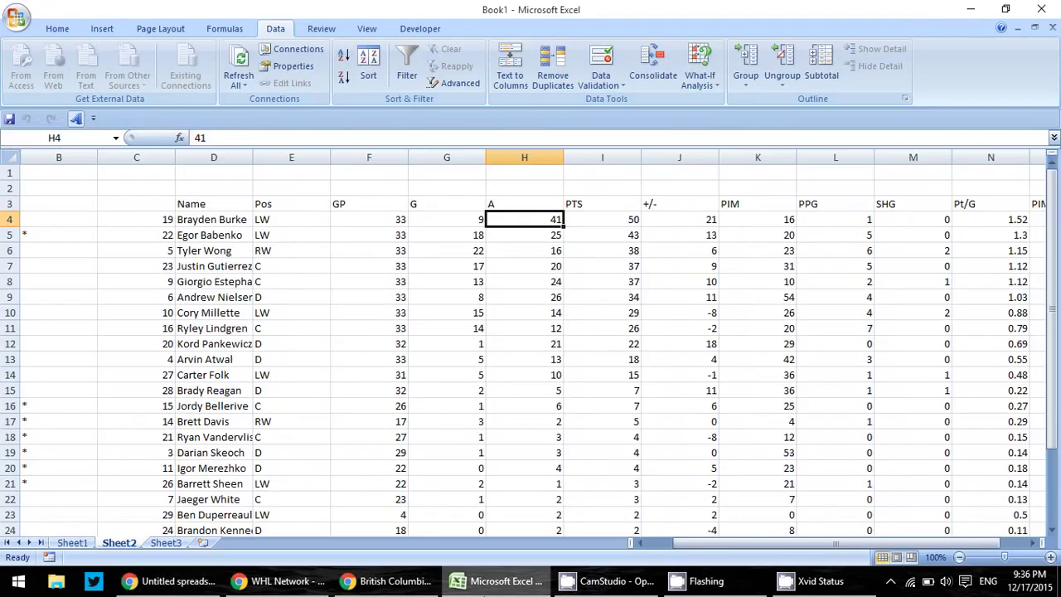
{"action": "left_click", "coordinate": [415, 239]}
{"action": "key", "text": "Down"}
{"action": "key", "text": "Down"}
{"action": "key", "text": "Down"}
{"action": "key", "text": "Down"}
{"action": "key", "text": "Down"}
{"action": "key", "text": "Down"}
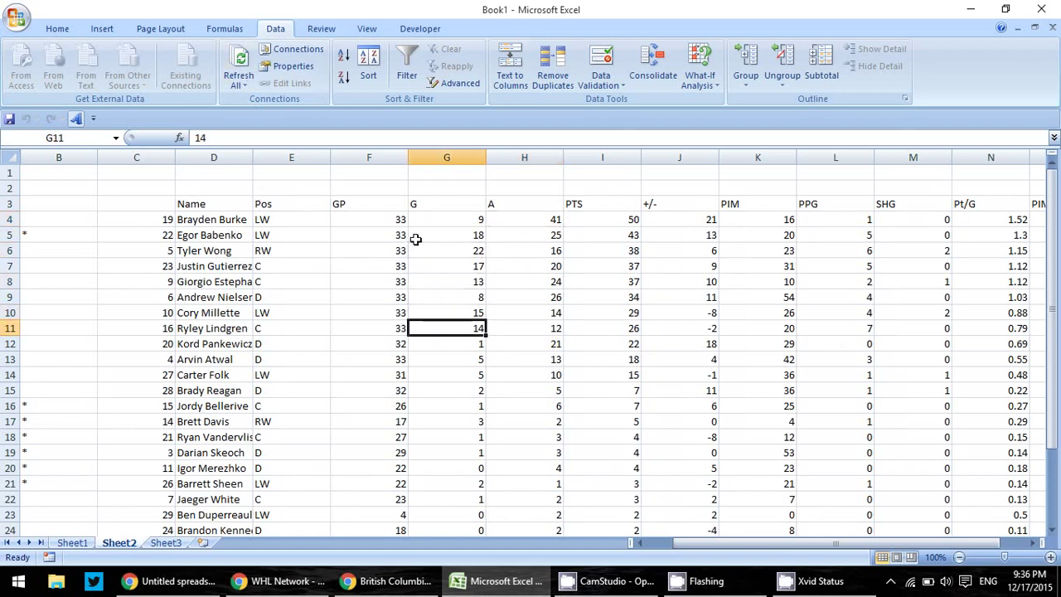